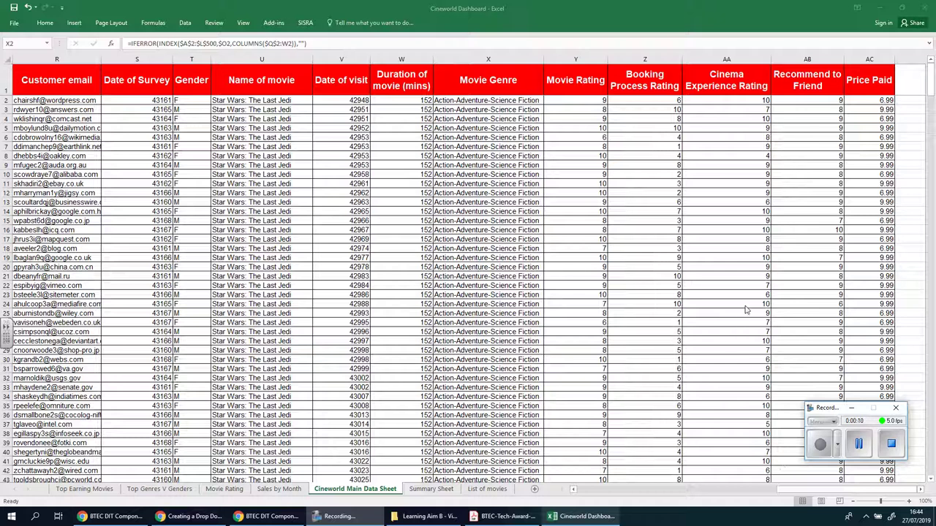
Scroll the Cineworld Main Data Sheet left to show the rating and Helper columns
click(813, 496)
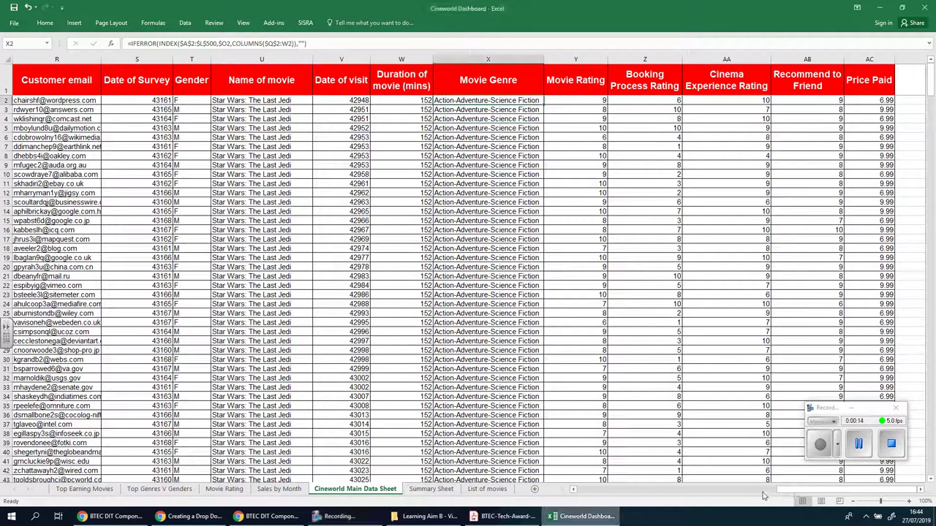
click(572, 490)
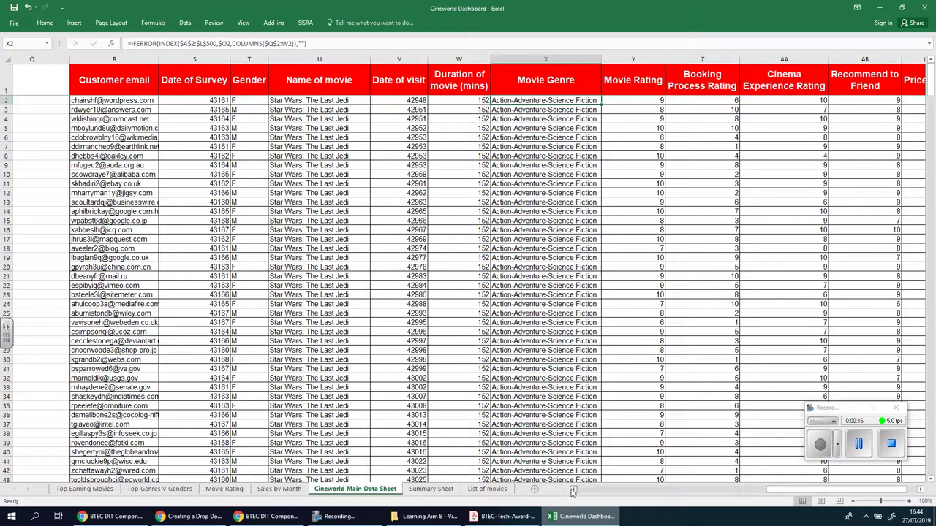
click(572, 490)
click(572, 490)
click(573, 490)
click(572, 490)
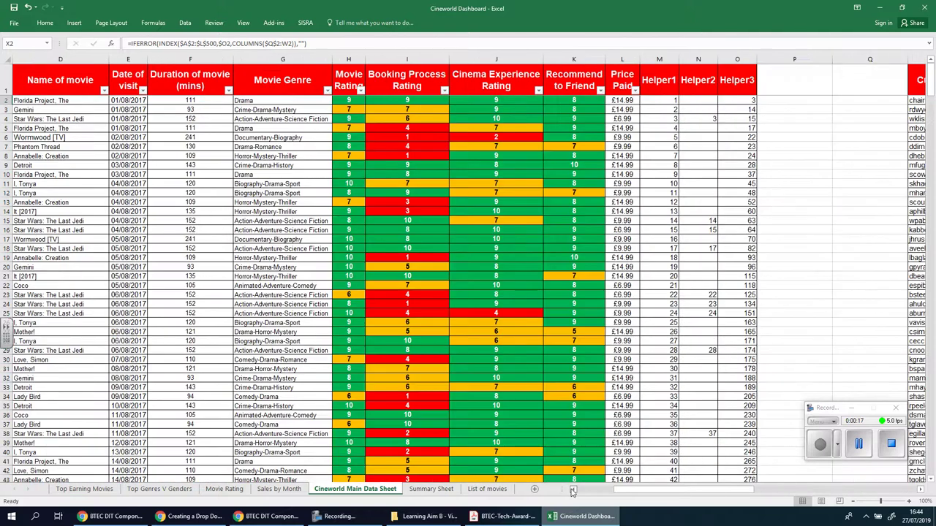
Scroll back right to show Customer email through Price Paid
click(919, 492)
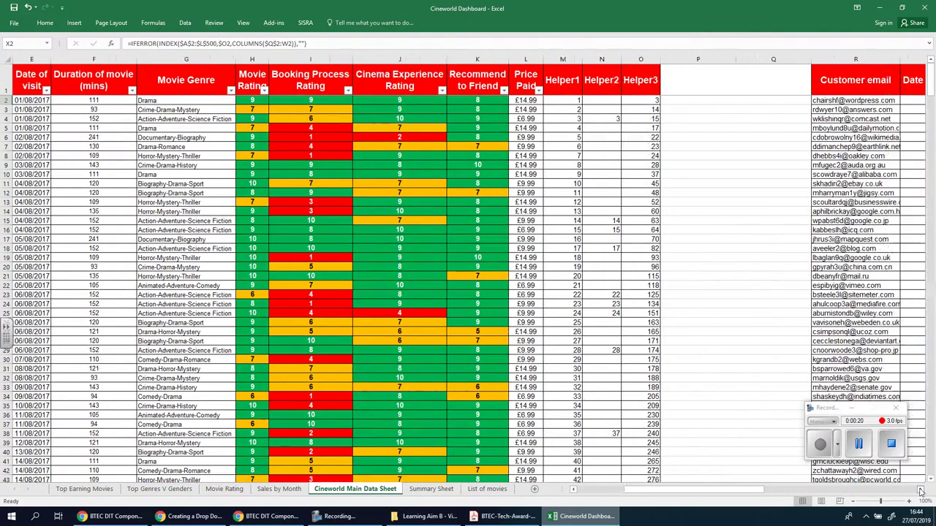
click(920, 491)
click(920, 491)
click(920, 491)
click(920, 491)
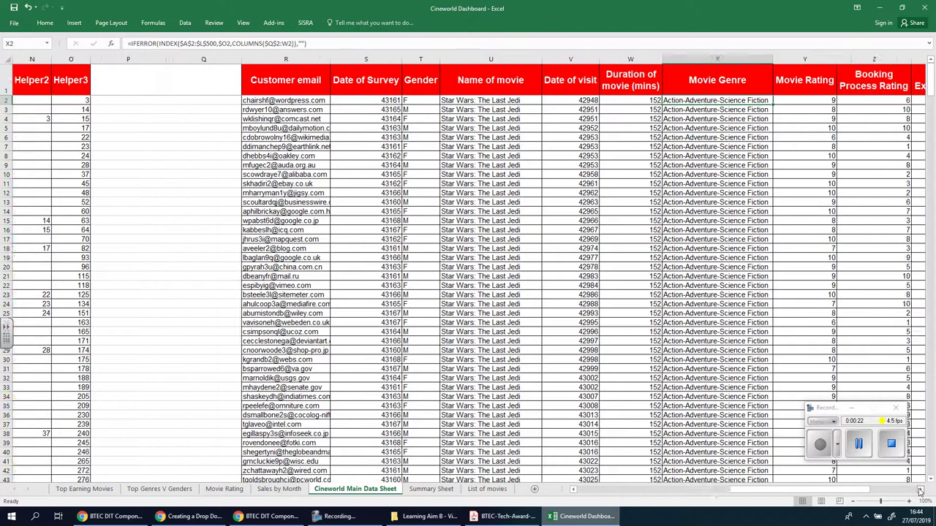
click(920, 491)
click(920, 491)
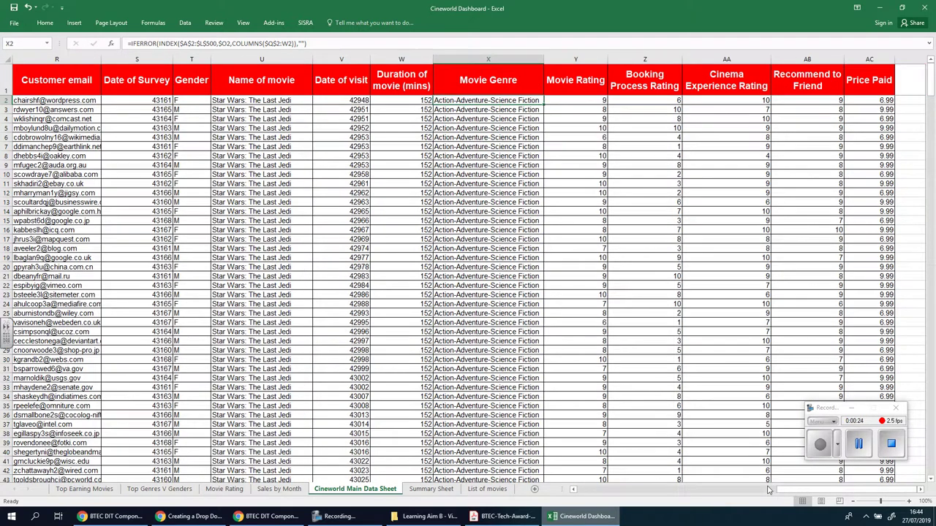
click(574, 490)
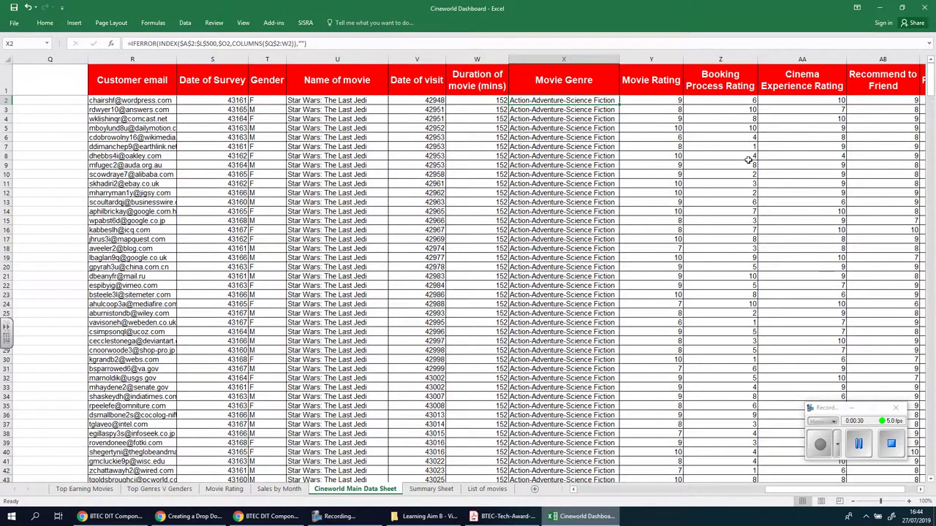
click(430, 489)
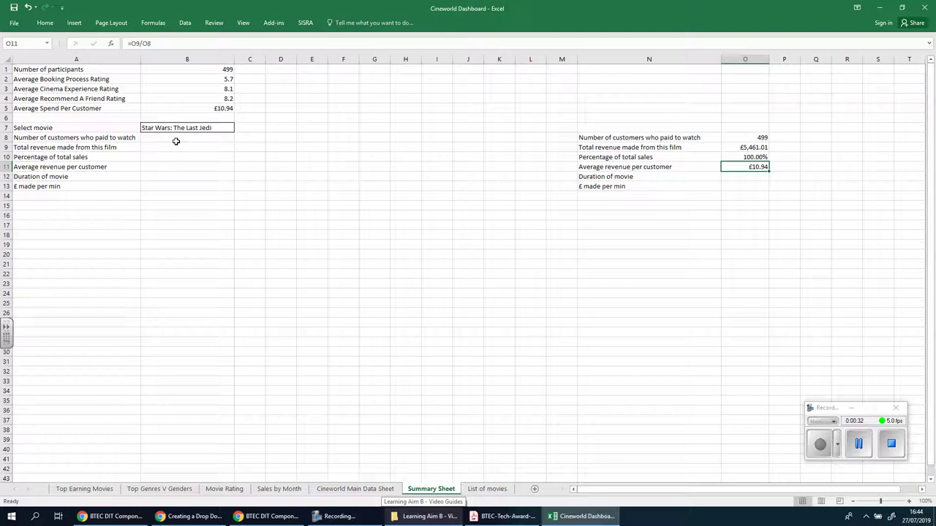
click(223, 128)
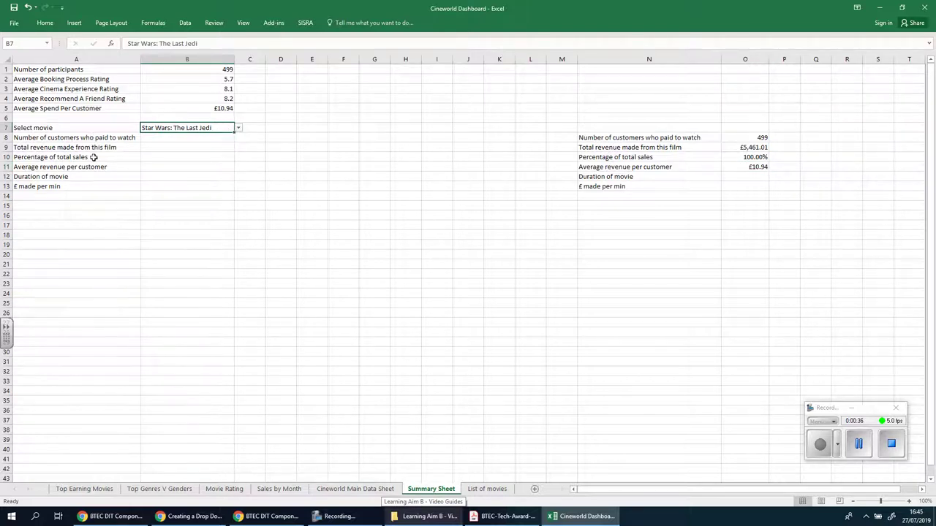
drag(94, 139, 100, 185)
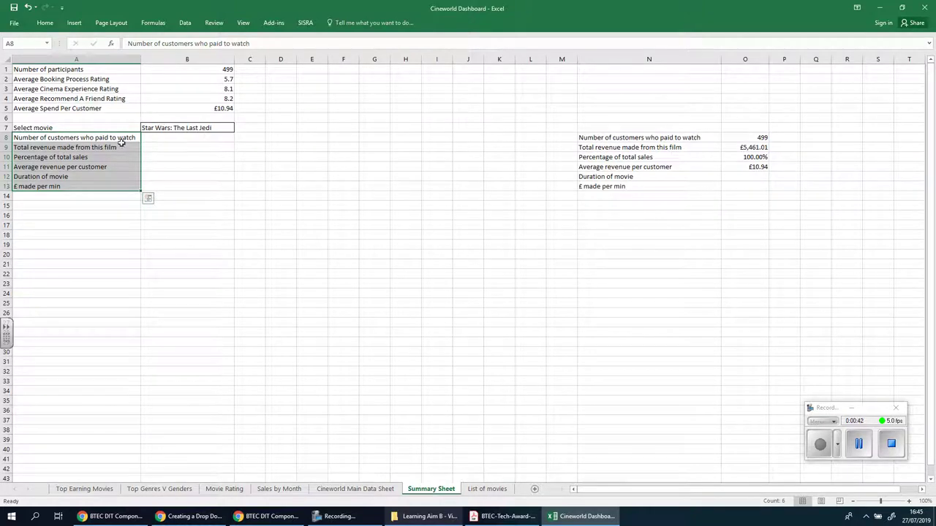
click(175, 127)
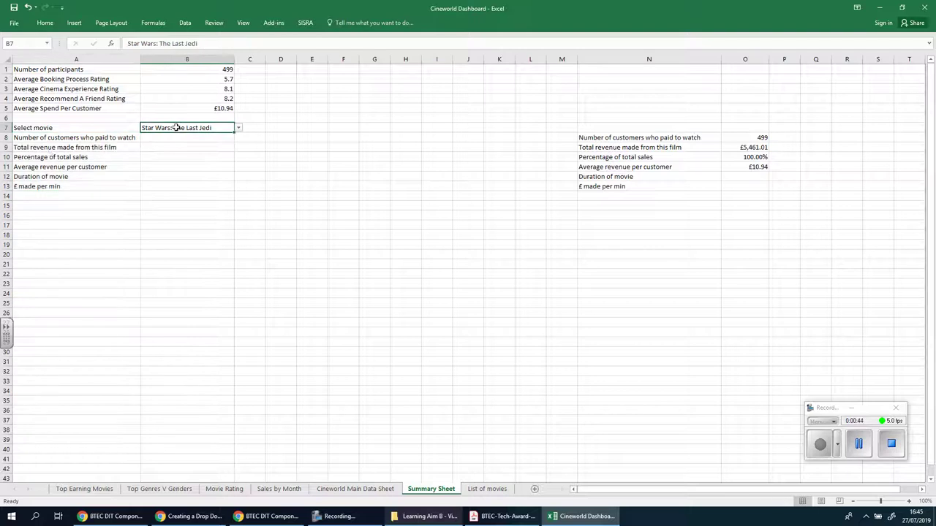
click(54, 147)
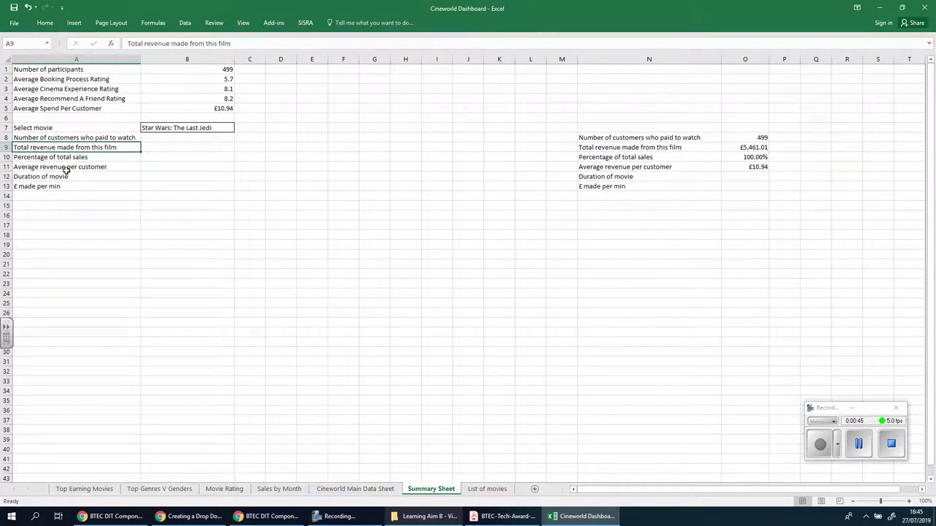
click(168, 128)
click(86, 146)
click(167, 129)
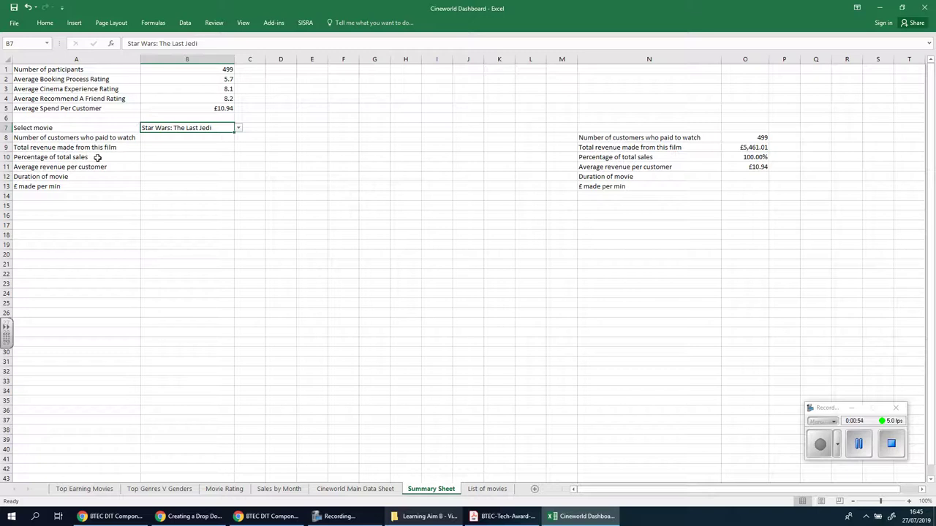
click(97, 158)
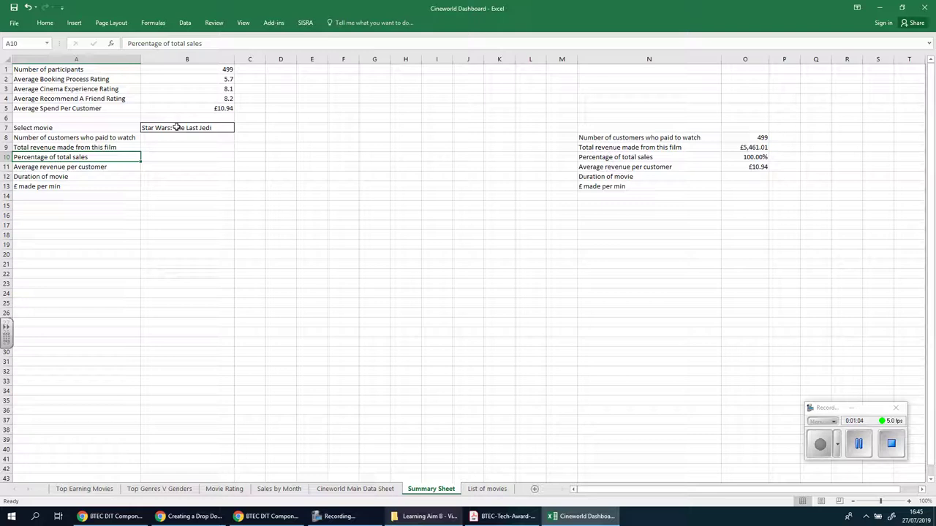
click(158, 128)
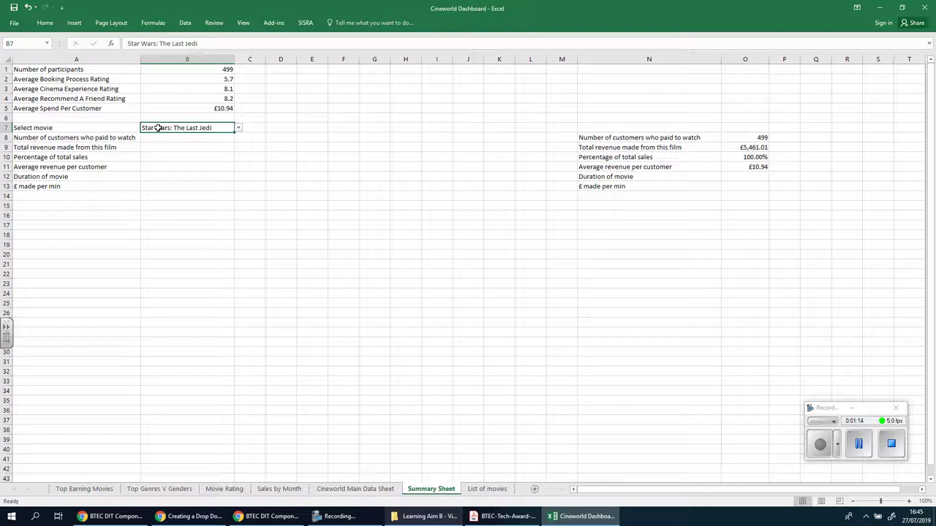
click(166, 177)
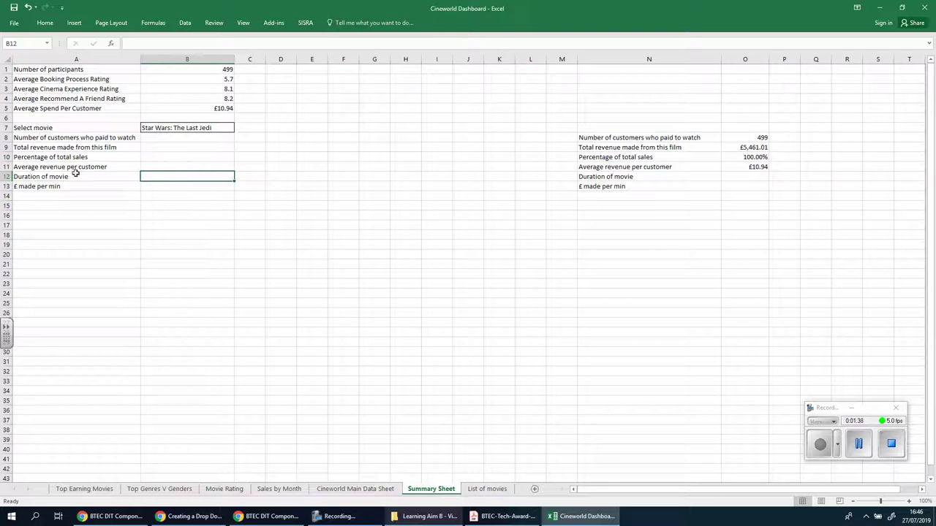
click(43, 138)
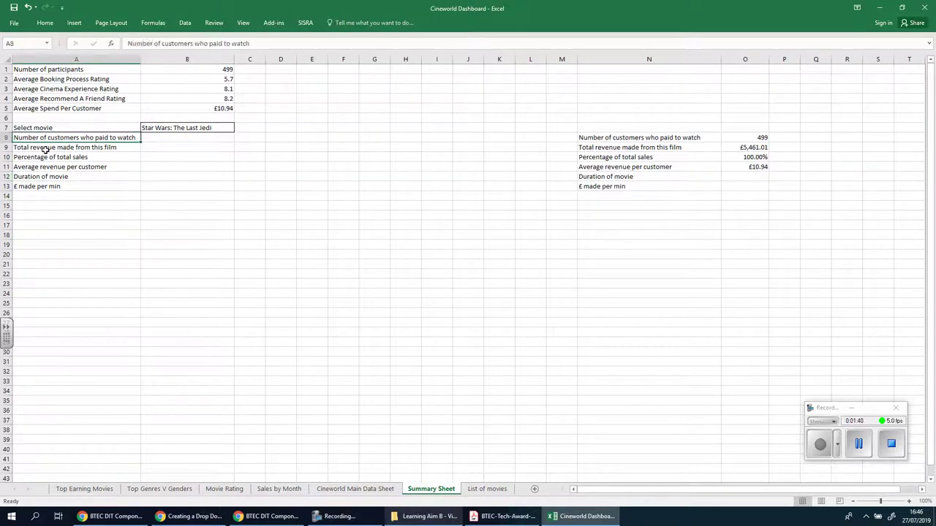
click(45, 148)
click(47, 158)
click(49, 167)
click(49, 177)
click(48, 186)
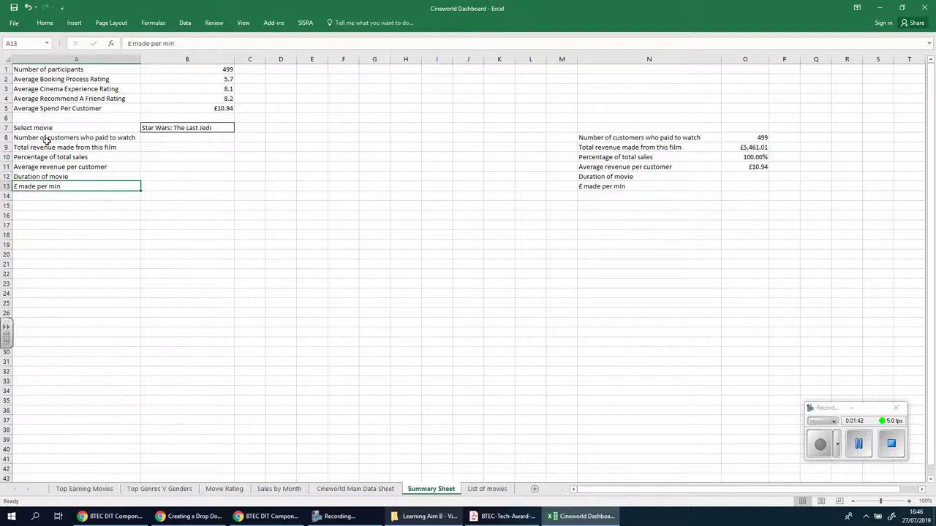
click(44, 127)
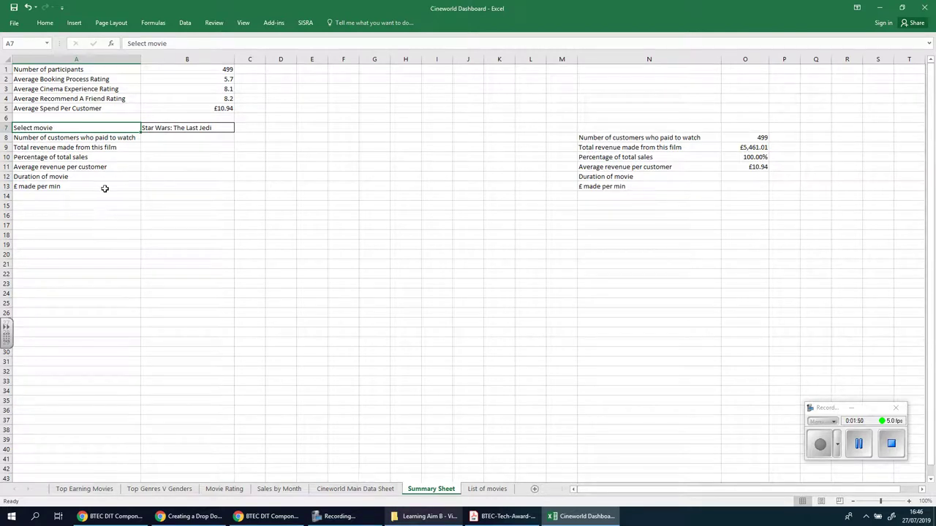
click(44, 138)
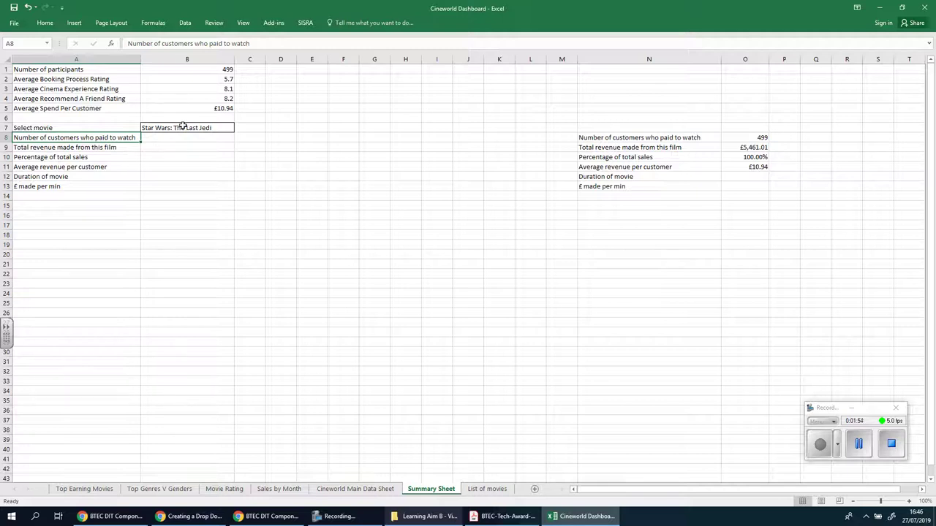
click(210, 66)
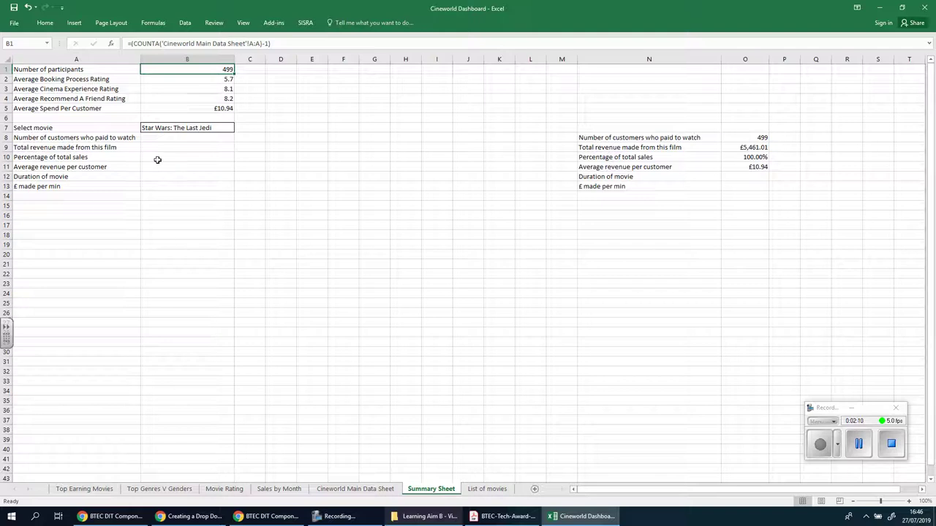
click(759, 138)
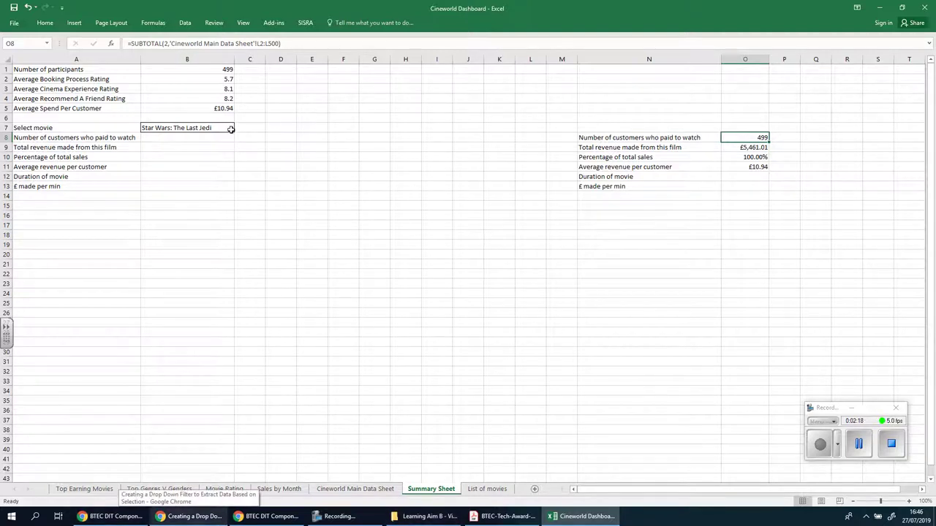
Start a =subtotal( formula in B8 that references the Cineworld Main Data Sheet
click(162, 137)
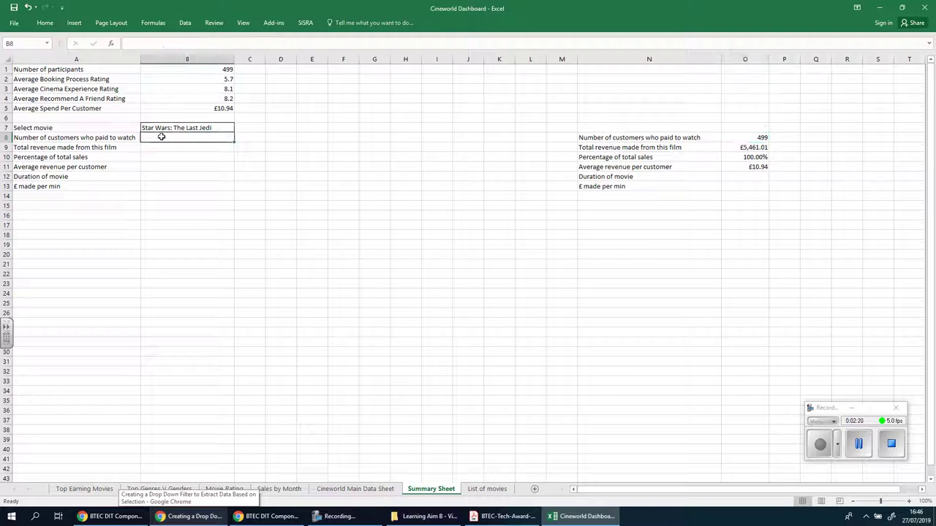
text(=)
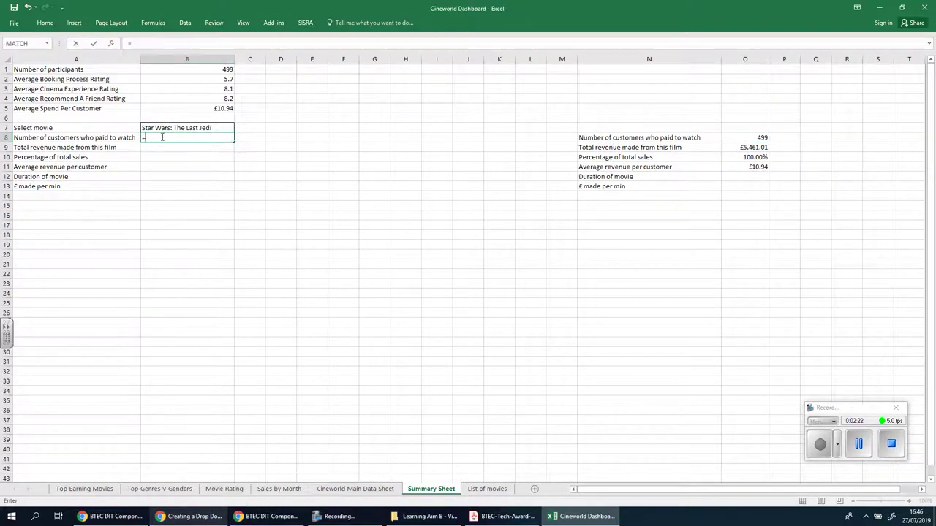
text(subtot)
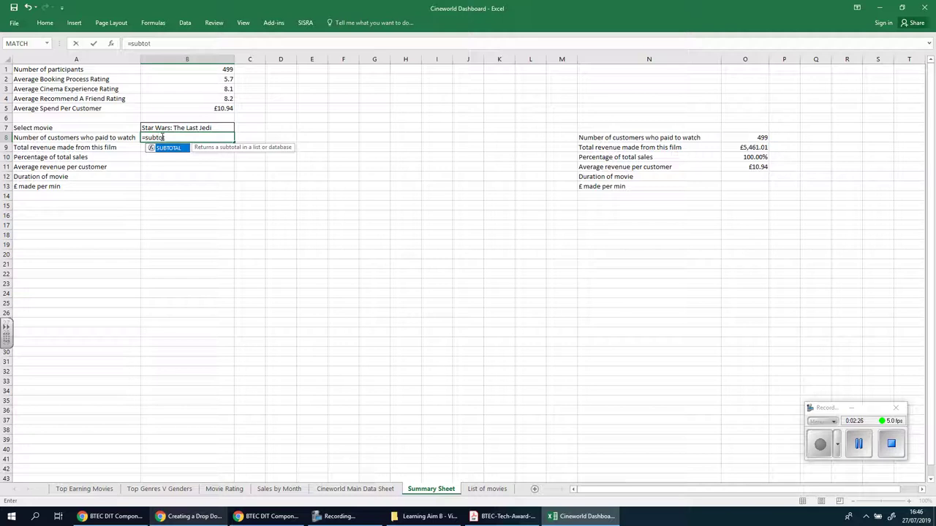
text(al()
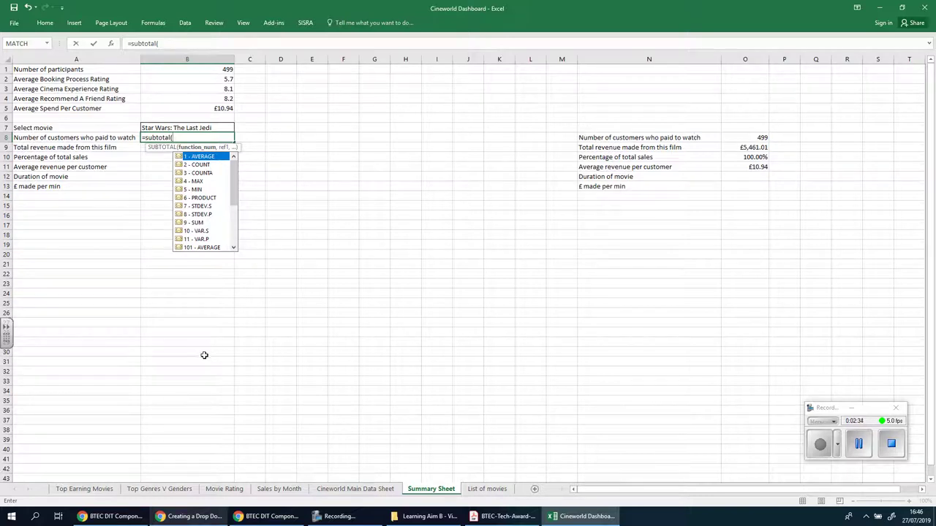
click(356, 488)
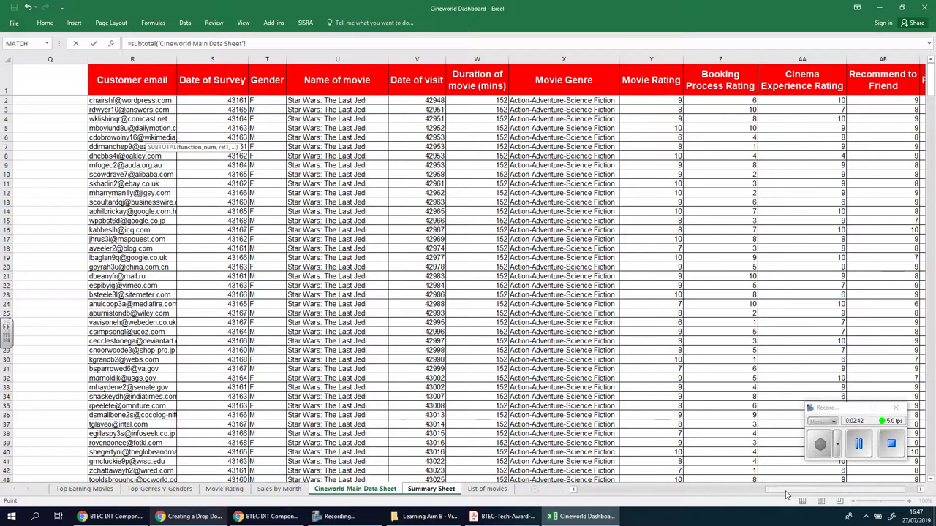
While editing the formula, scroll the Cineworld Main Data Sheet down to row 500
drag(787, 495, 797, 495)
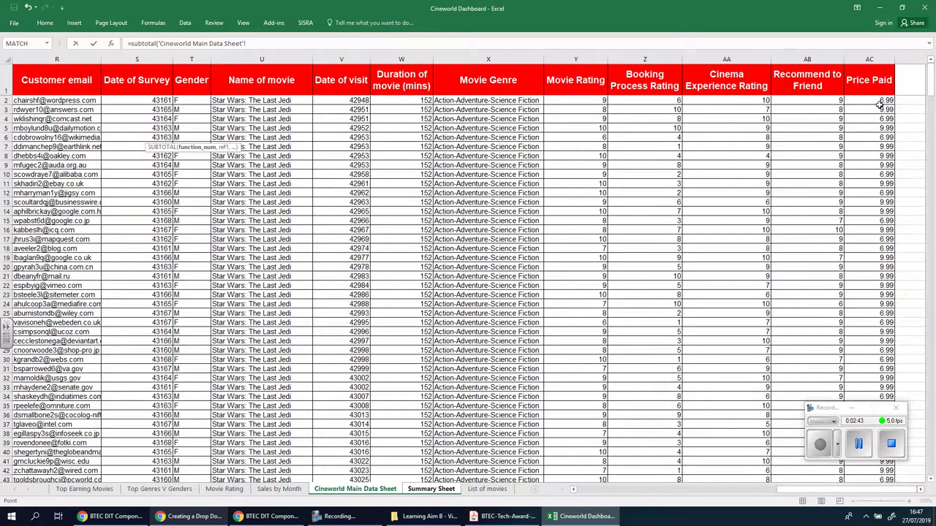
scroll(750, 376, down, 6)
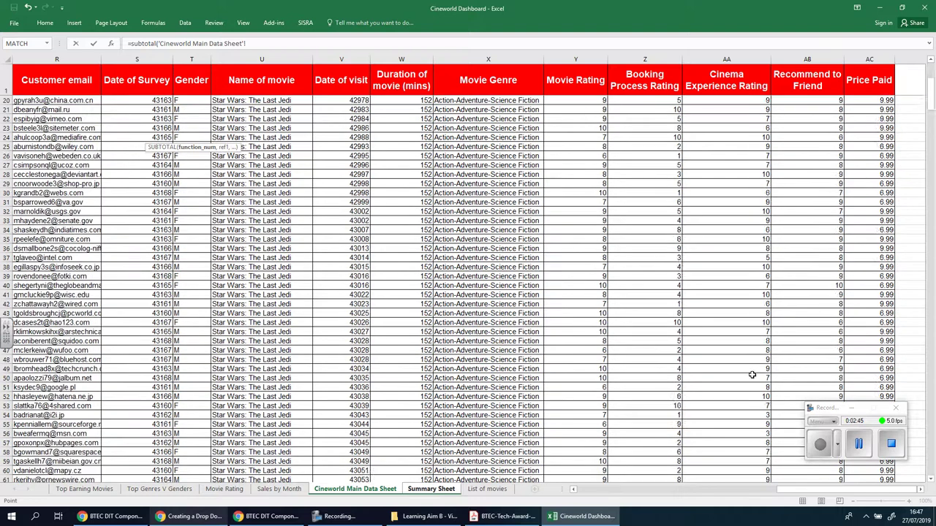
drag(775, 492, 704, 493)
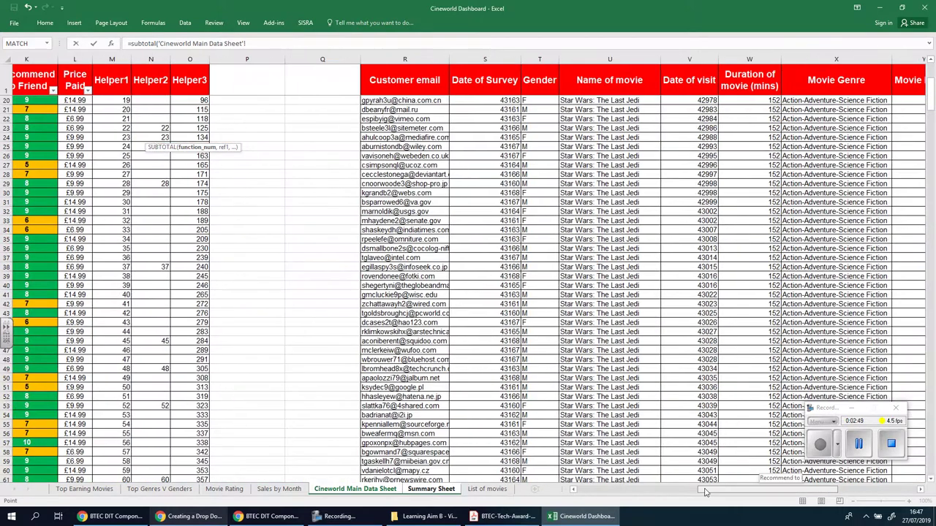
scroll(617, 333, down, 12)
scroll(617, 333, down, 12)
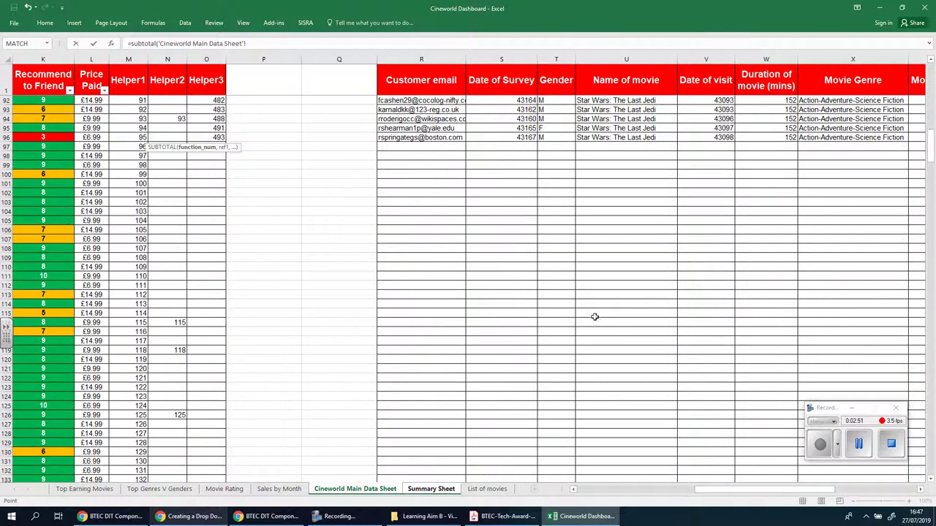
scroll(409, 137, down, 20)
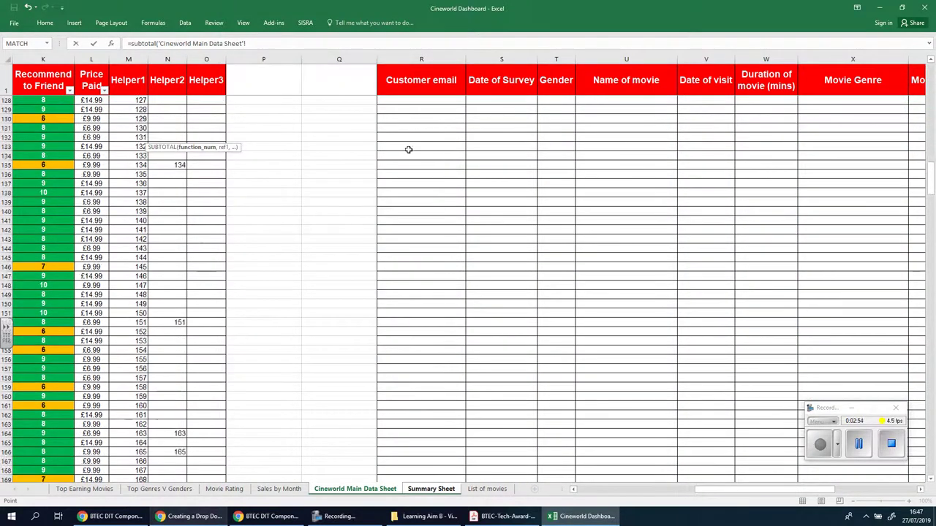
scroll(438, 200, down, 20)
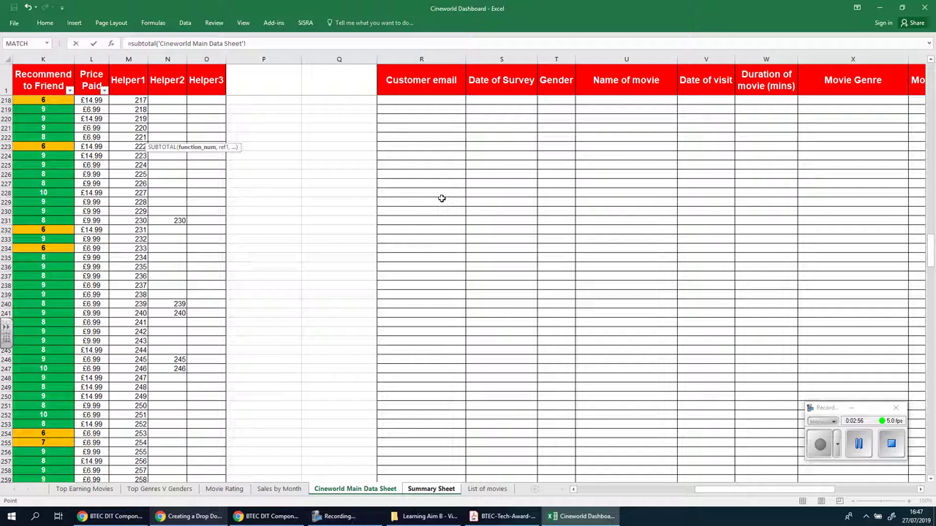
scroll(443, 203, down, 20)
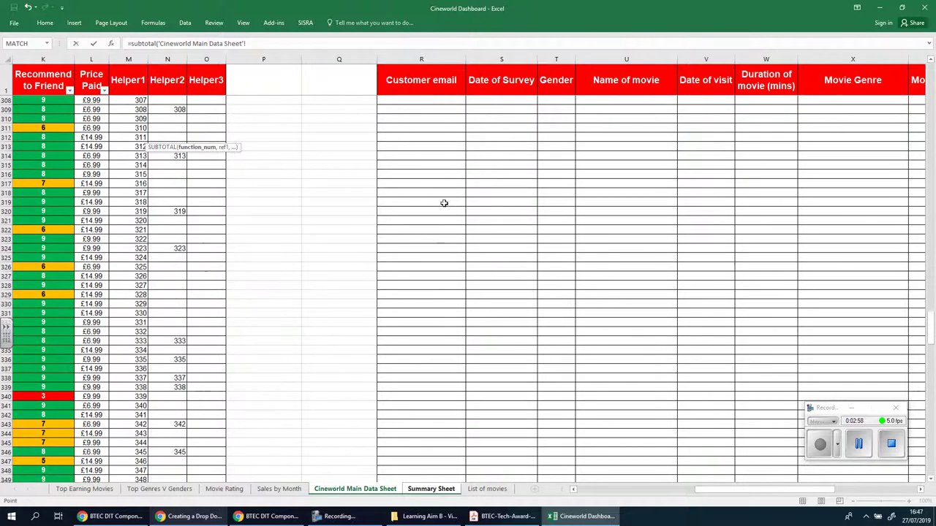
scroll(444, 210, down, 6)
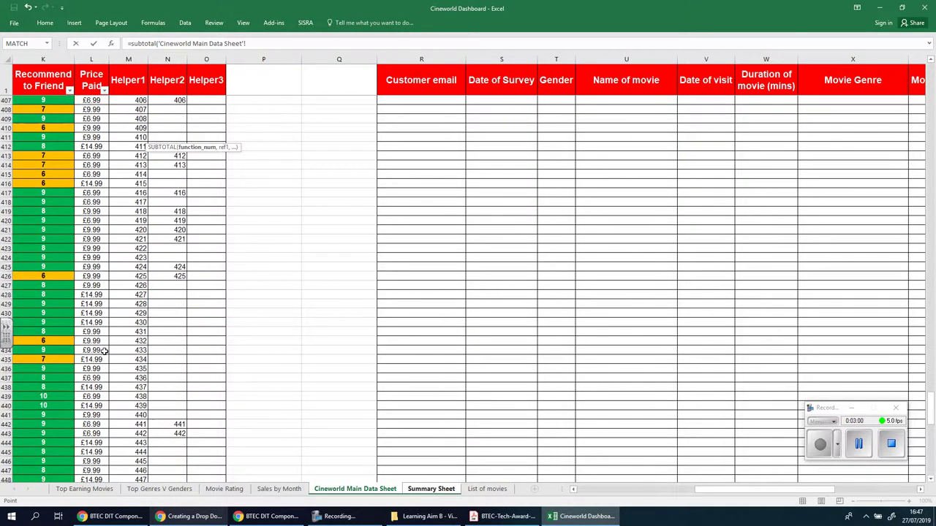
scroll(503, 324, down, 20)
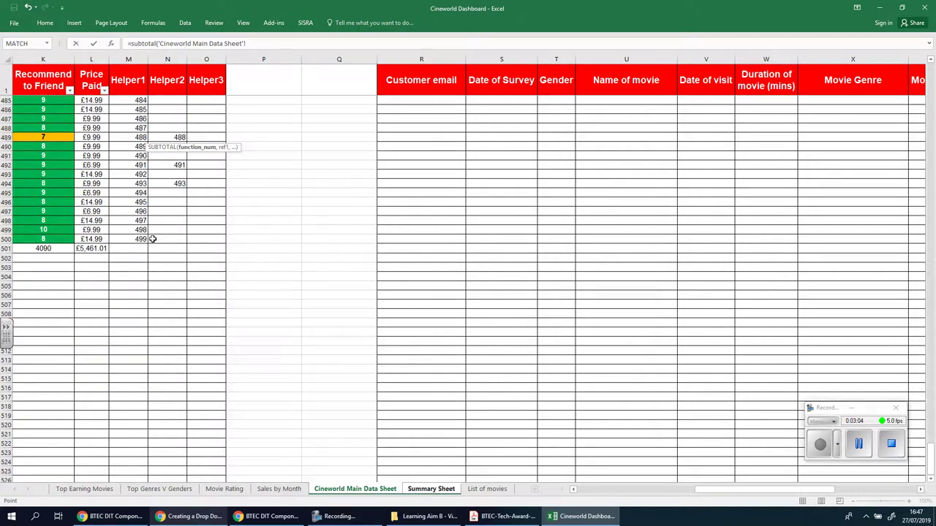
click(408, 237)
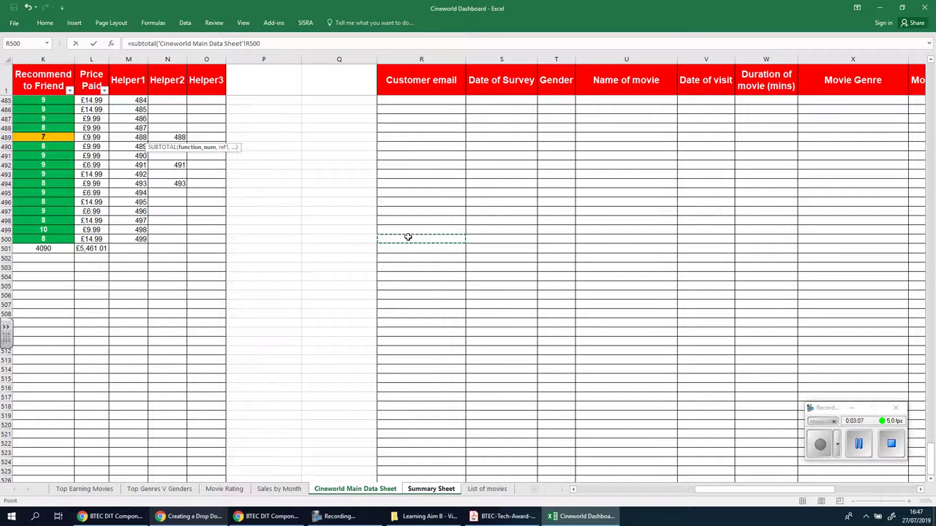
click(7, 239)
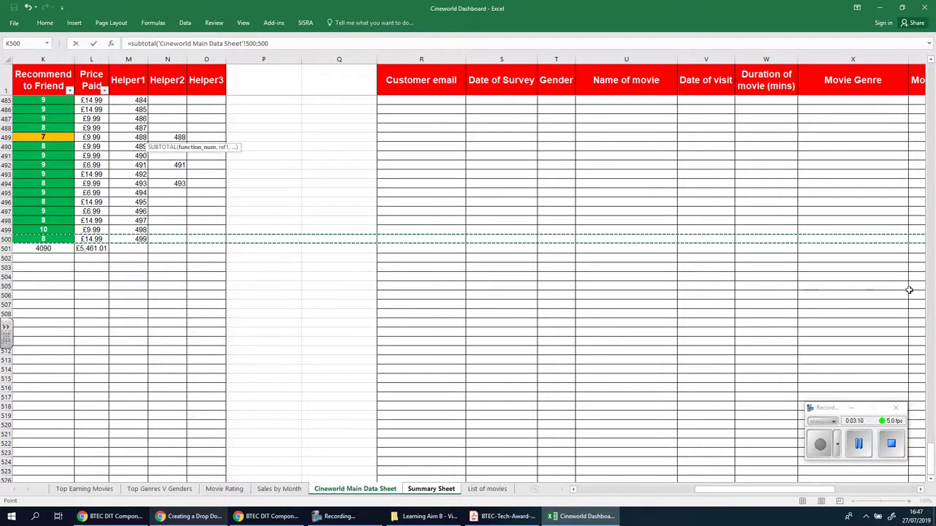
Select the Price Paid range from AC500 up to AC2 as the formula's reference
click(921, 489)
scroll(923, 492, right, 7)
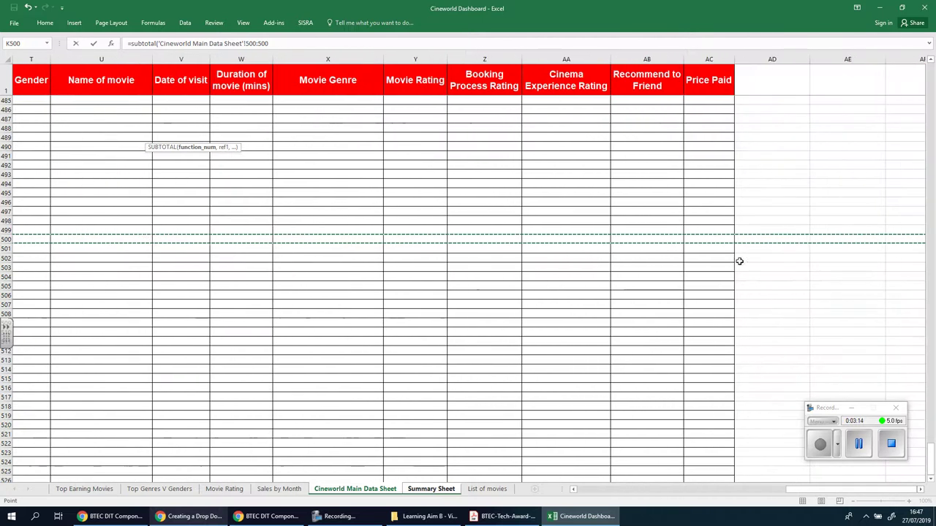
click(710, 240)
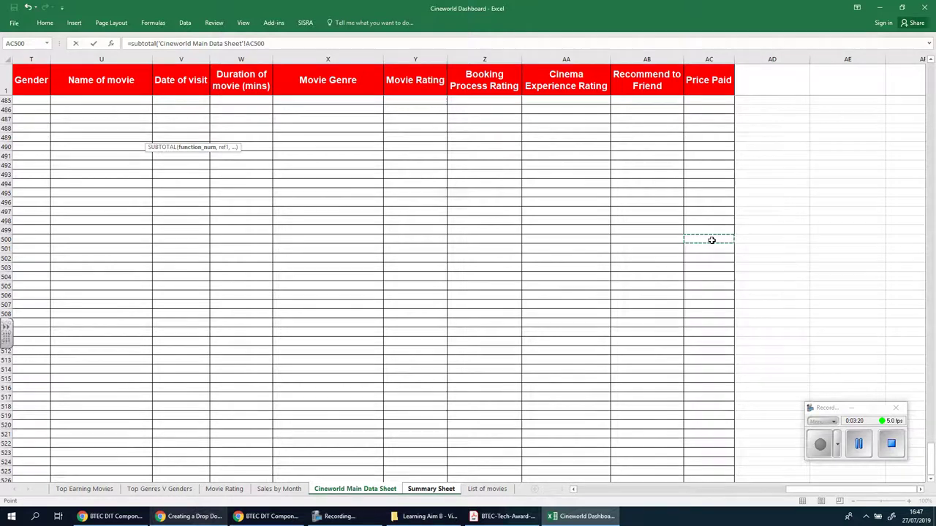
drag(710, 239, 687, 102)
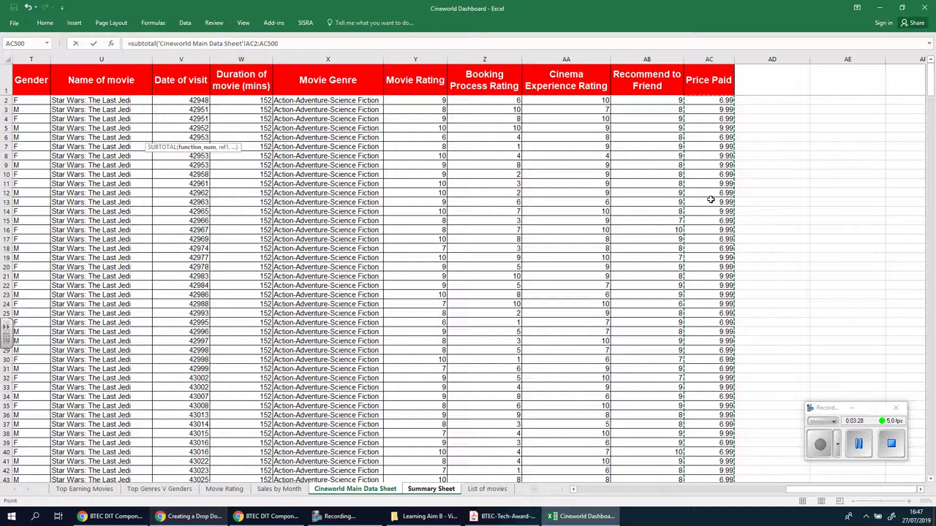
Clear the too-few-arguments error by adding count function number 2 to B8's formula
text())
key(Return)
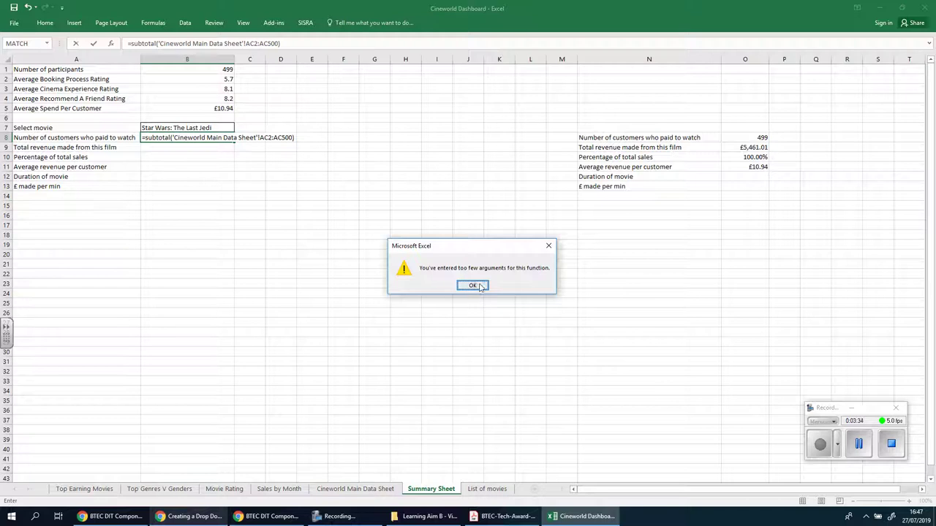
click(480, 286)
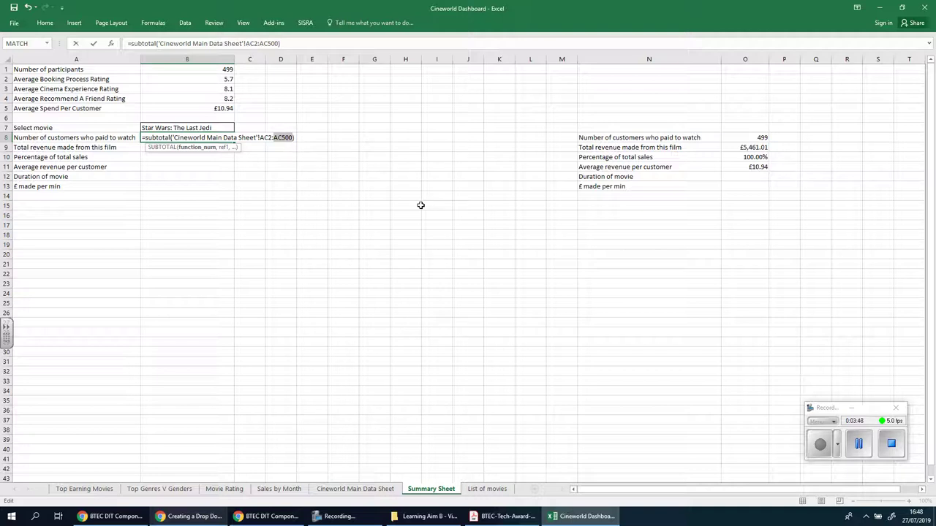
click(422, 209)
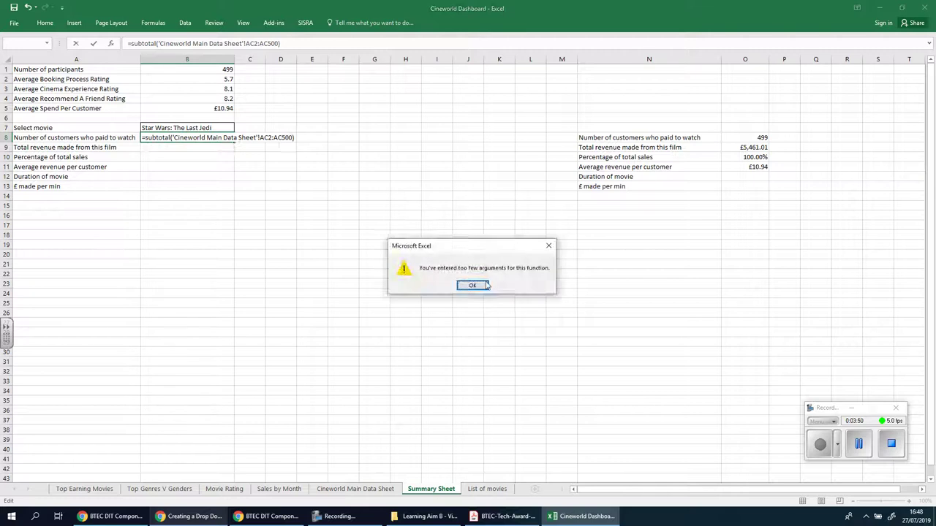
click(472, 284)
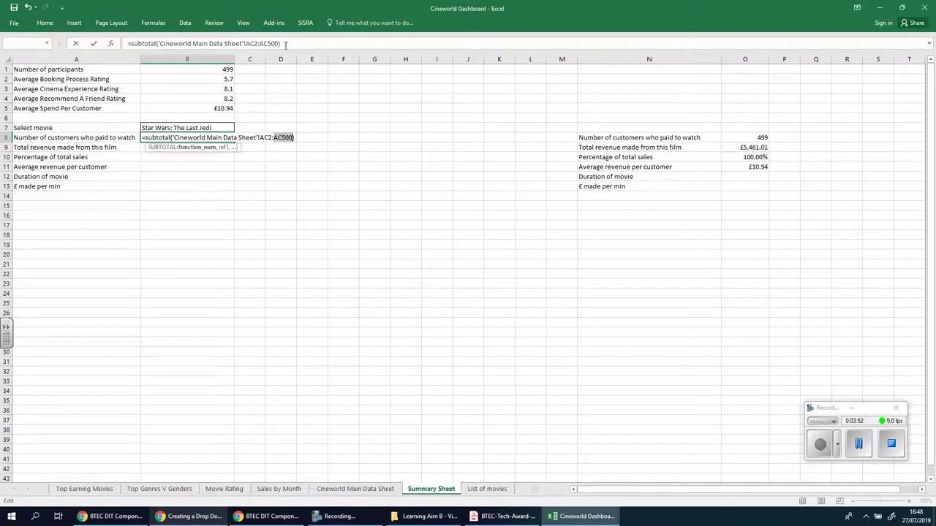
key(BackSpace)
key(BackSpace)
key(BackSpace)
key(BackSpace)
key(BackSpace)
key(BackSpace)
key(BackSpace)
key(BackSpace)
key(BackSpace)
key(BackSpace)
key(BackSpace)
key(BackSpace)
key(BackSpace)
key(BackSpace)
key(BackSpace)
key(BackSpace)
key(BackSpace)
key(BackSpace)
key(BackSpace)
key(BackSpace)
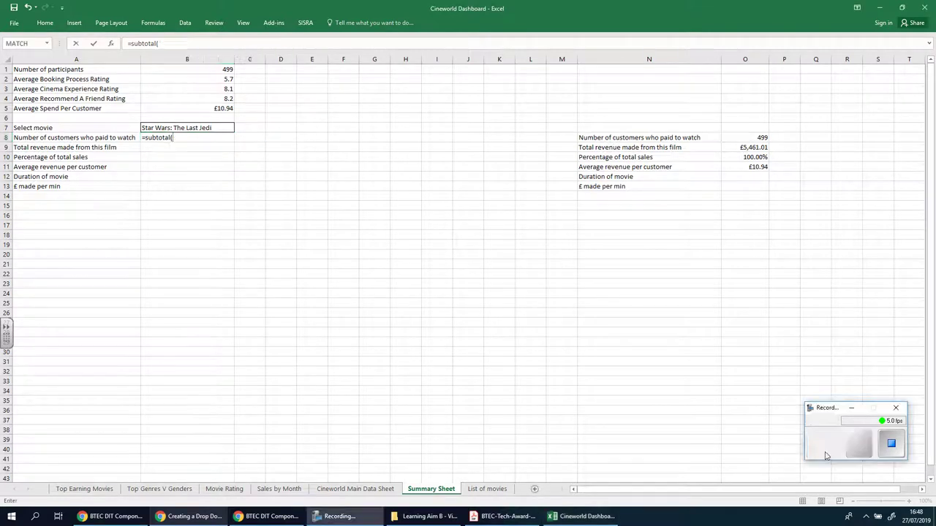
click(179, 136)
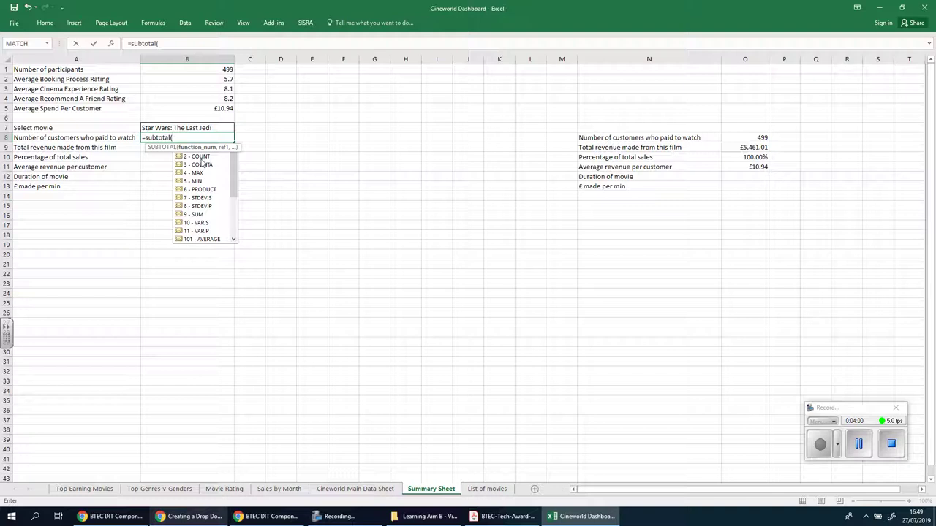
text(2)
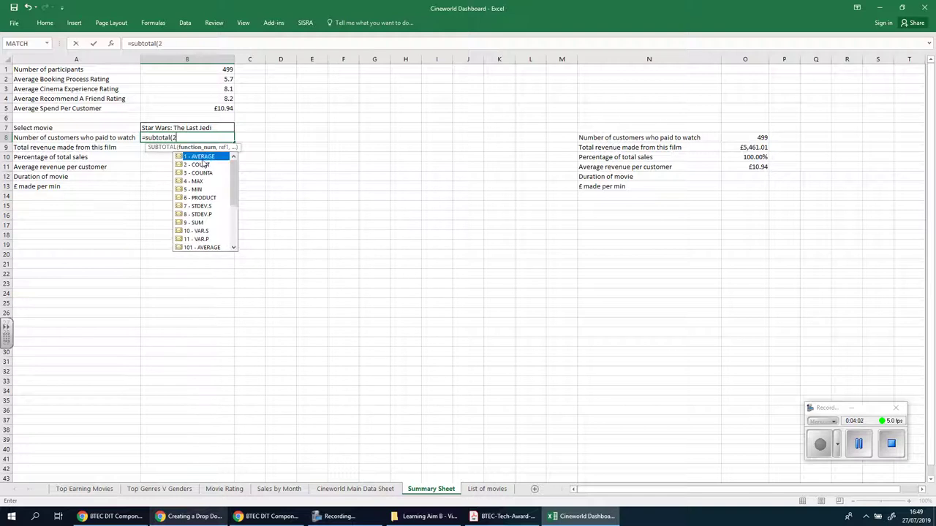
text(,)
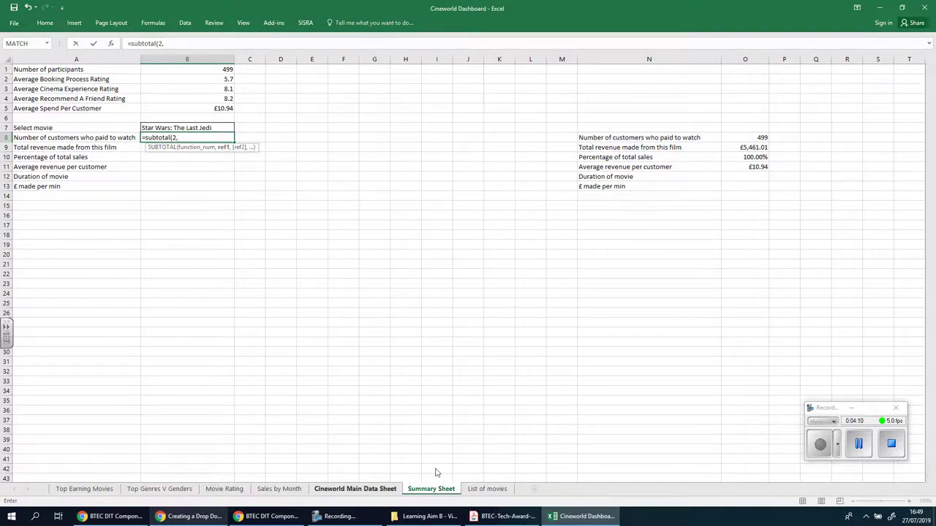
Reselect Price Paid range AC2:AC500 on the Cineworld Main Data Sheet as the reference
click(355, 489)
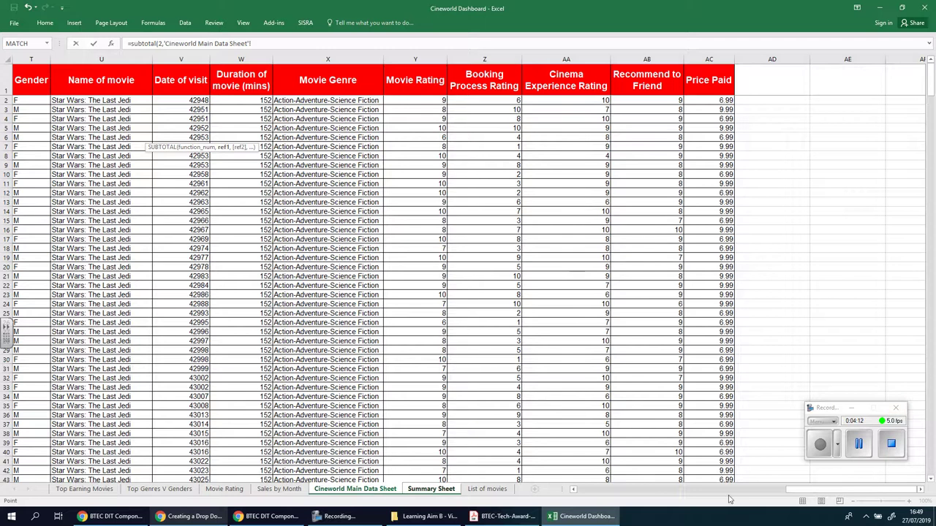
scroll(713, 424, down, 13)
scroll(709, 410, down, 20)
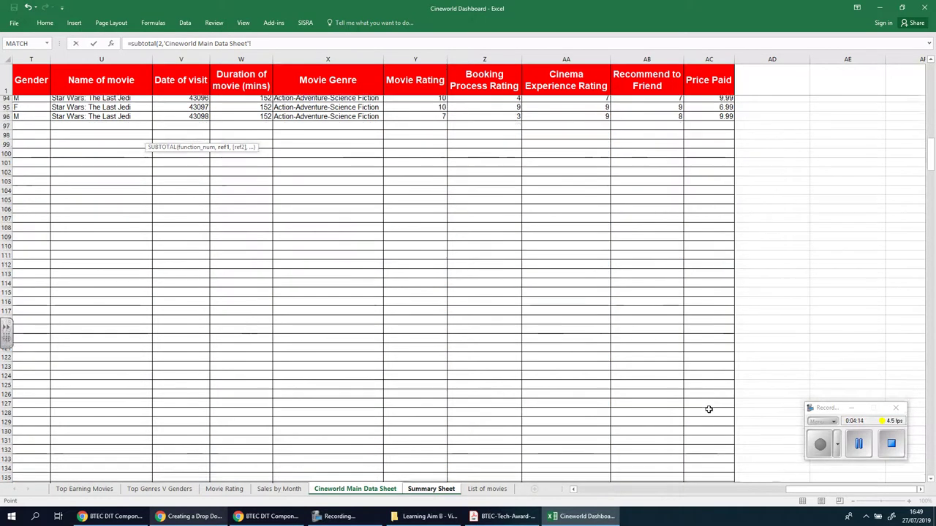
scroll(709, 410, down, 20)
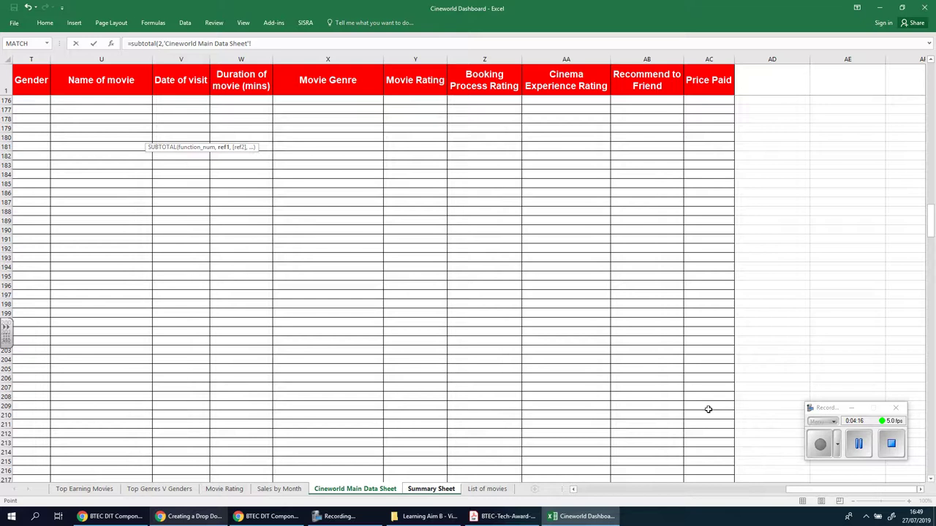
scroll(708, 410, down, 20)
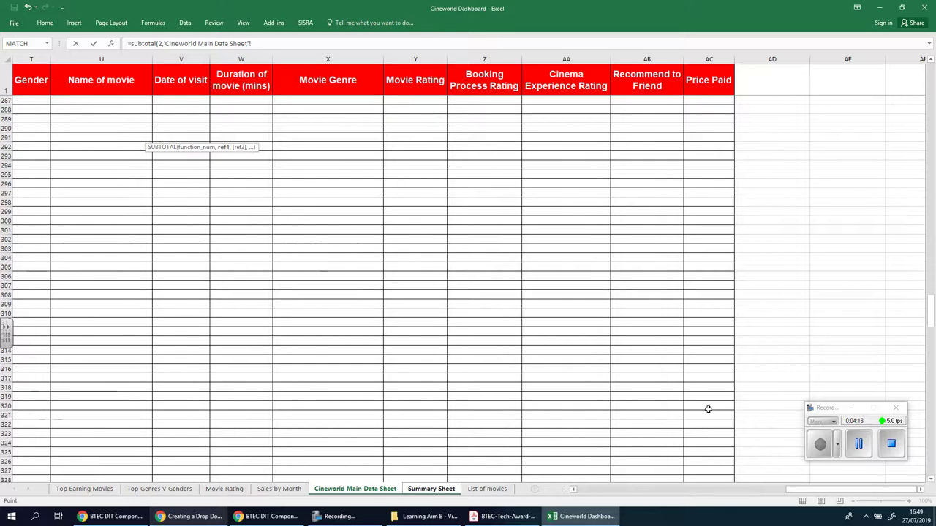
scroll(708, 409, down, 20)
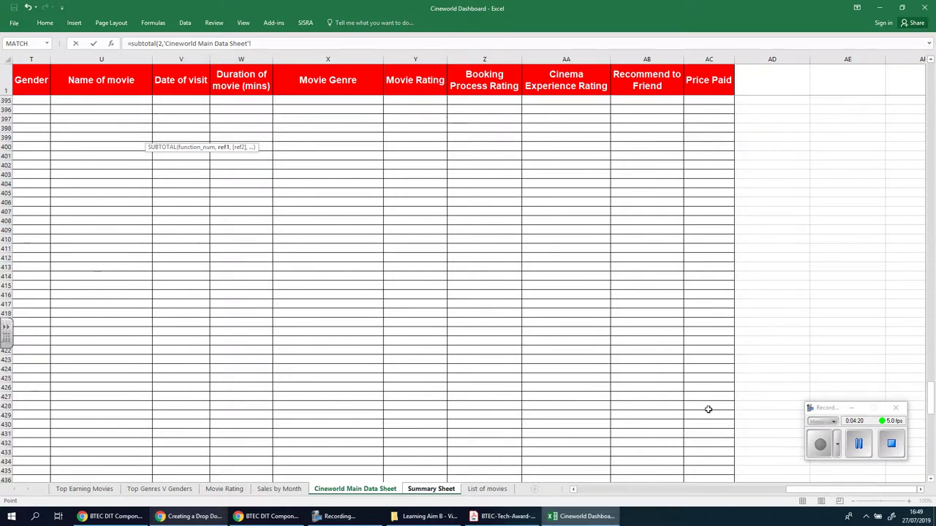
scroll(708, 410, down, 11)
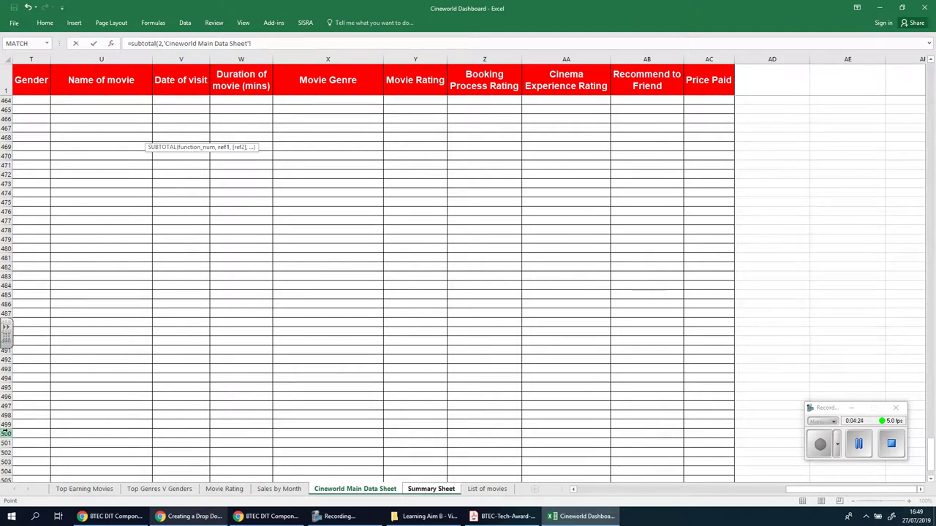
click(6, 434)
drag(721, 435, 715, 17)
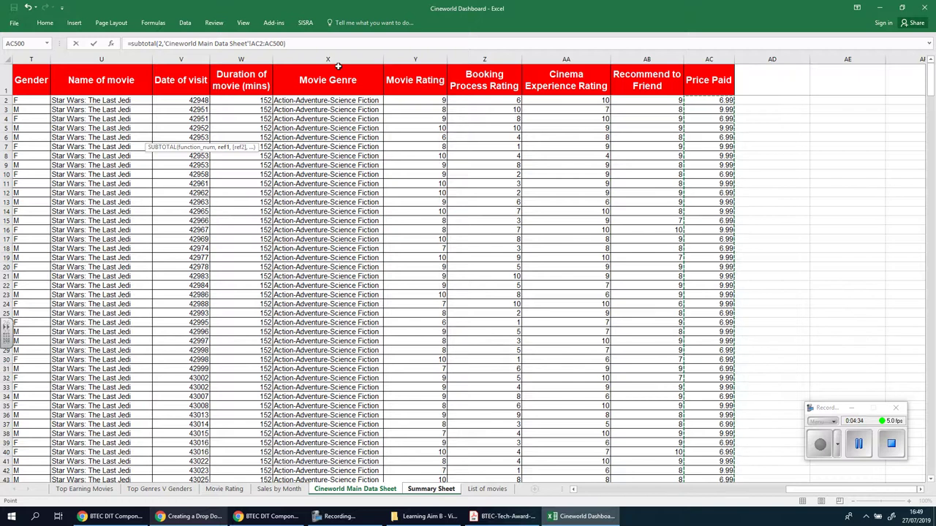
Commit the count formula and test it with Wormwood [TV] and I, Tonya
key(Return)
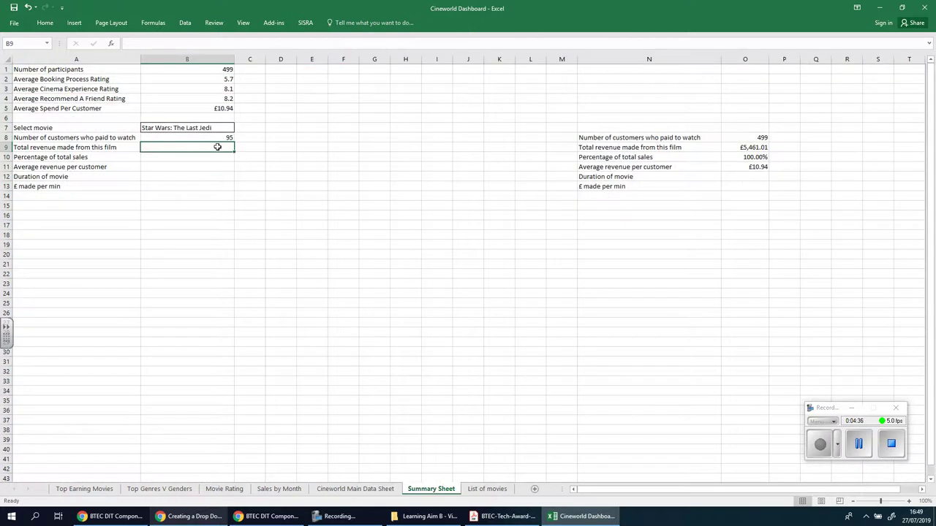
click(197, 130)
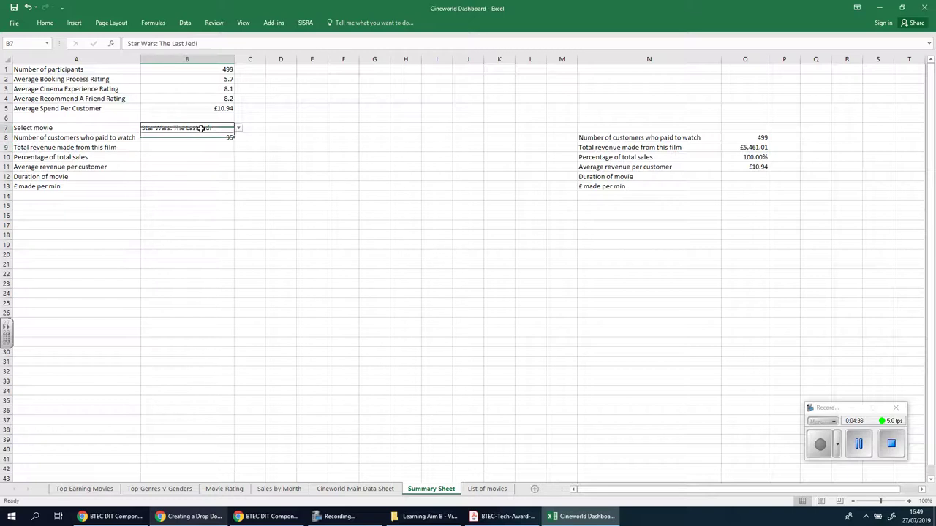
click(237, 128)
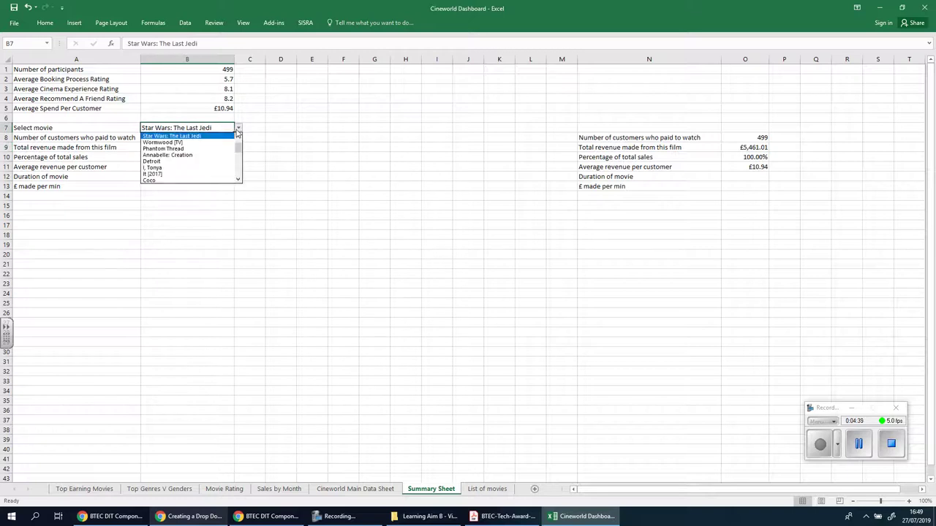
click(212, 141)
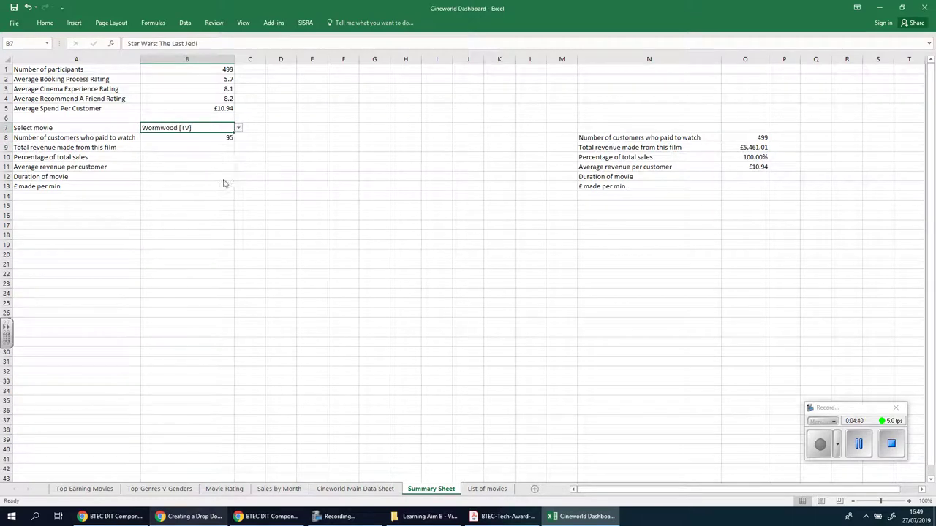
click(238, 129)
click(188, 161)
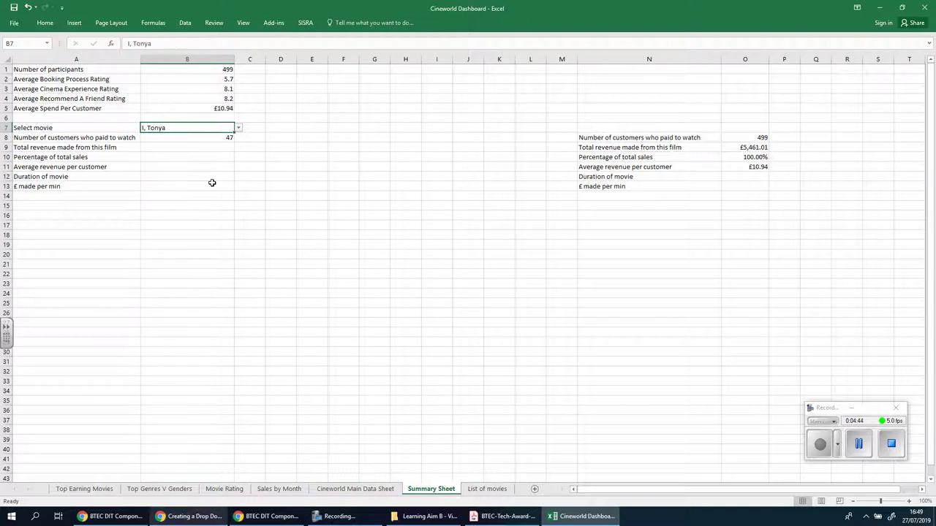
Reselect Star Wars: The Last Jedi so B8 shows 95 customers
click(238, 128)
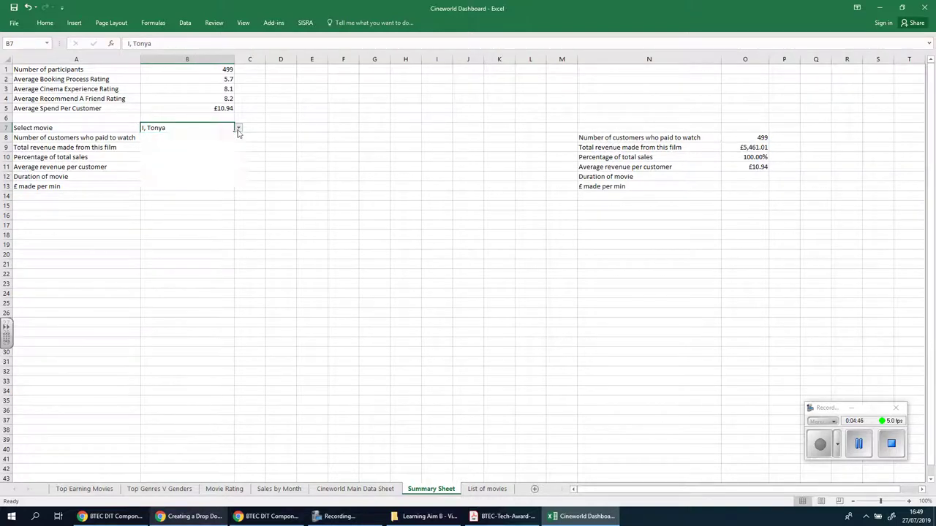
click(238, 136)
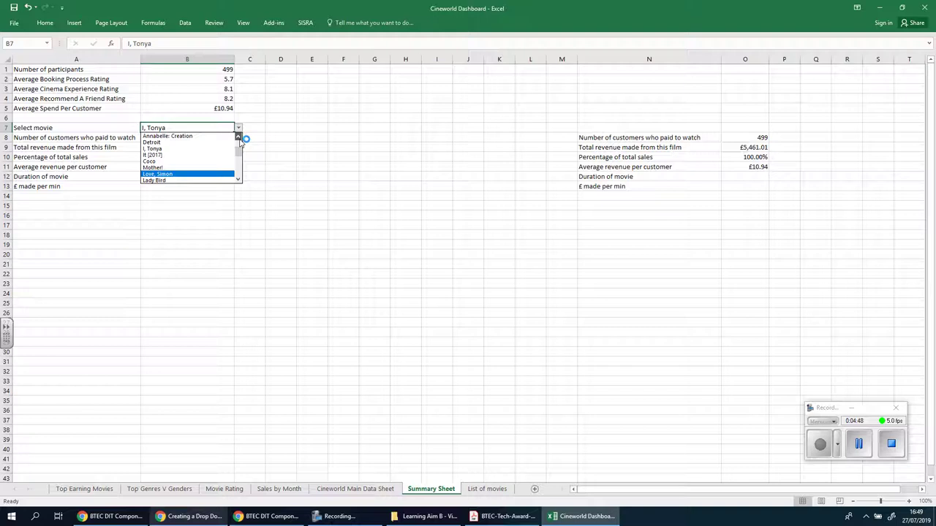
click(195, 149)
click(418, 187)
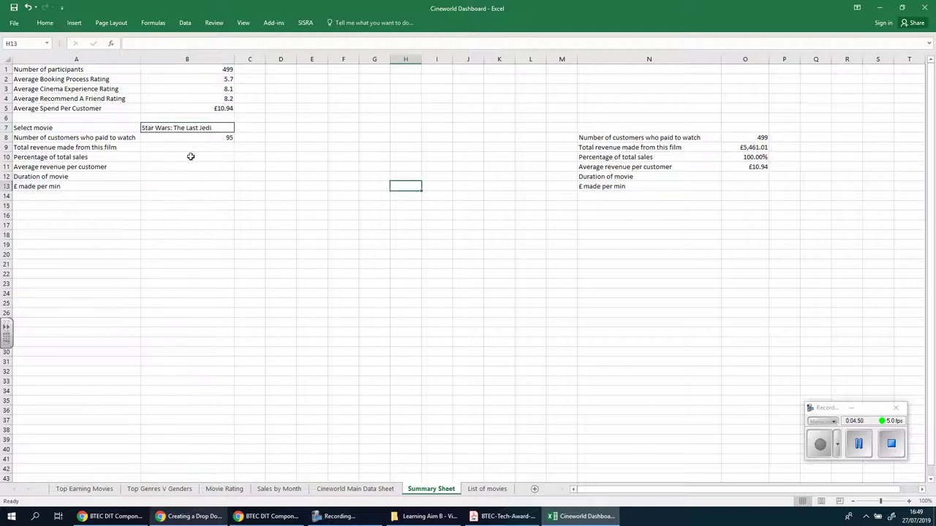
click(184, 147)
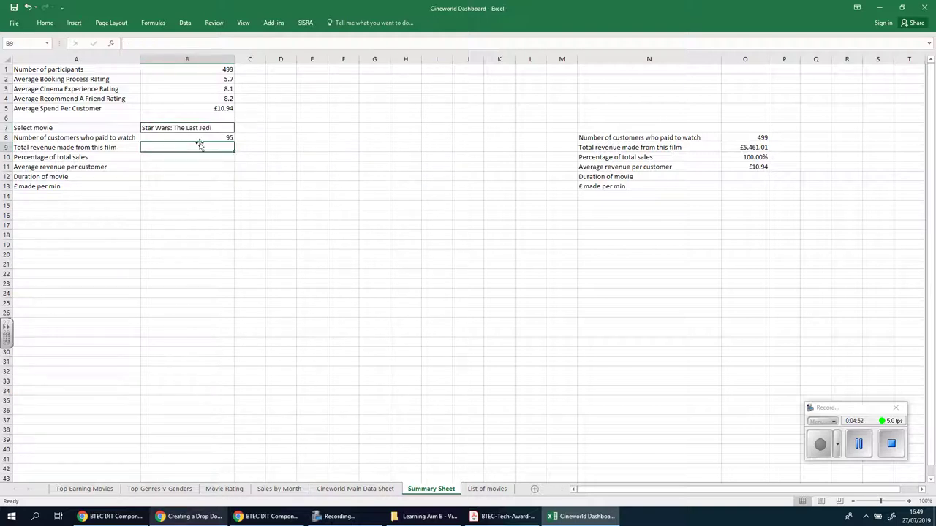
click(200, 137)
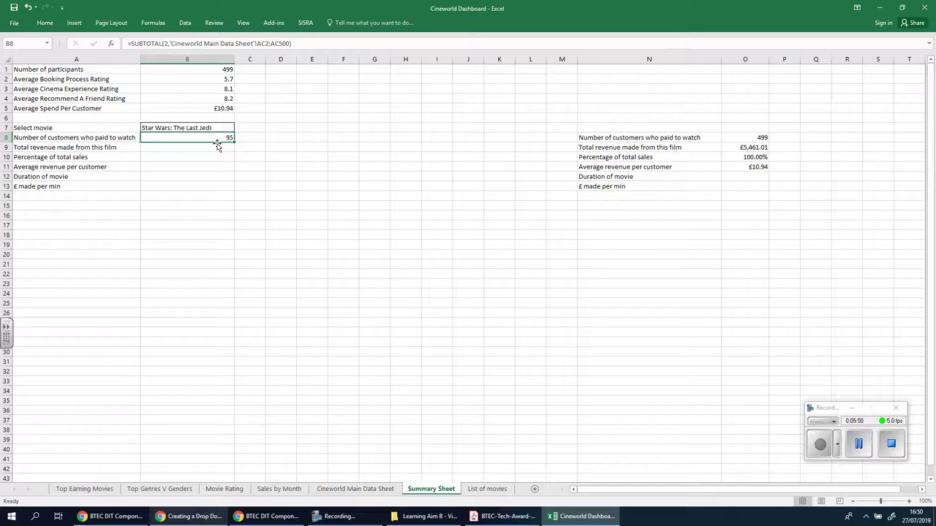
Switch to the Learning Aim B - Mock write-up in Chrome
click(195, 517)
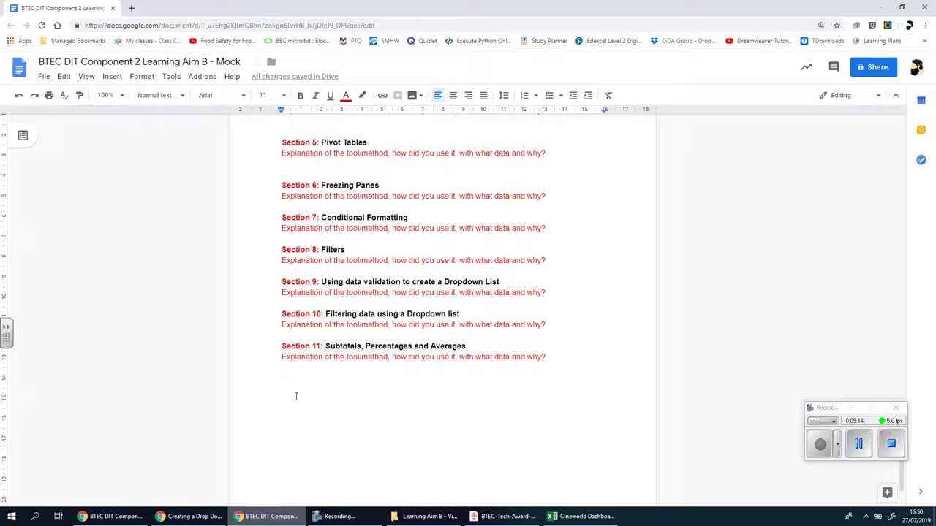
Back in the workbook, copy B8's customer count formula down into B9
click(566, 519)
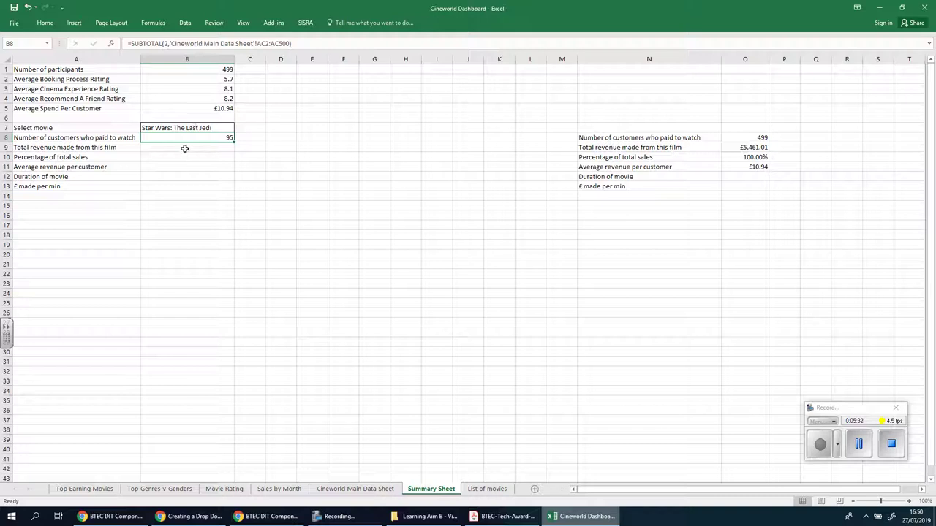
click(185, 149)
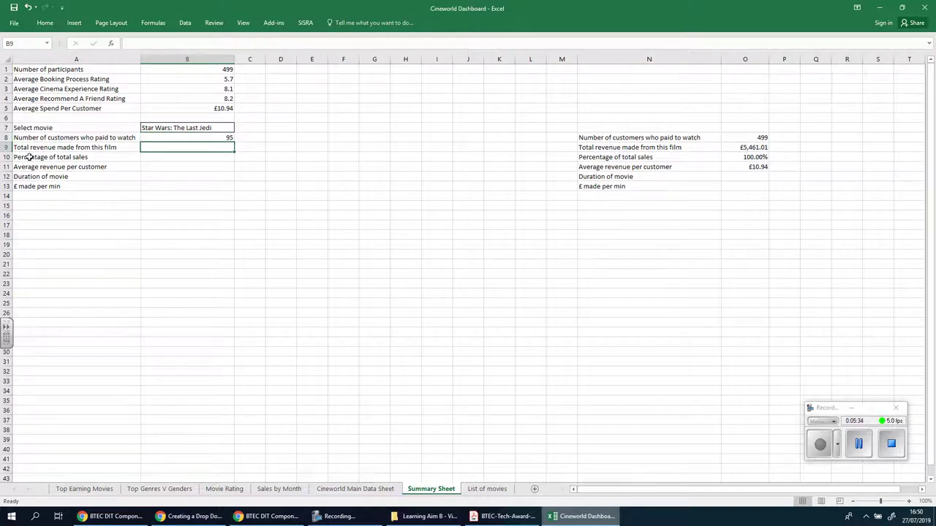
click(743, 148)
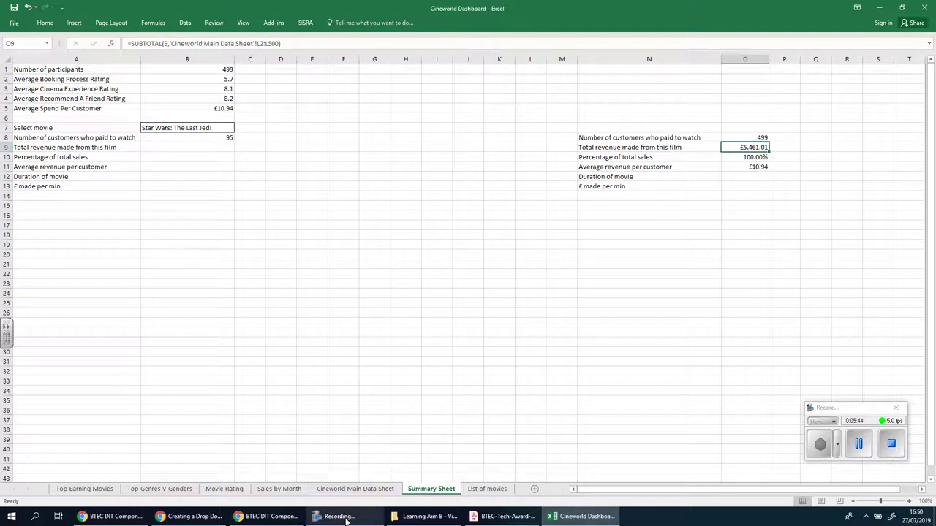
click(225, 138)
drag(234, 142, 233, 154)
click(223, 176)
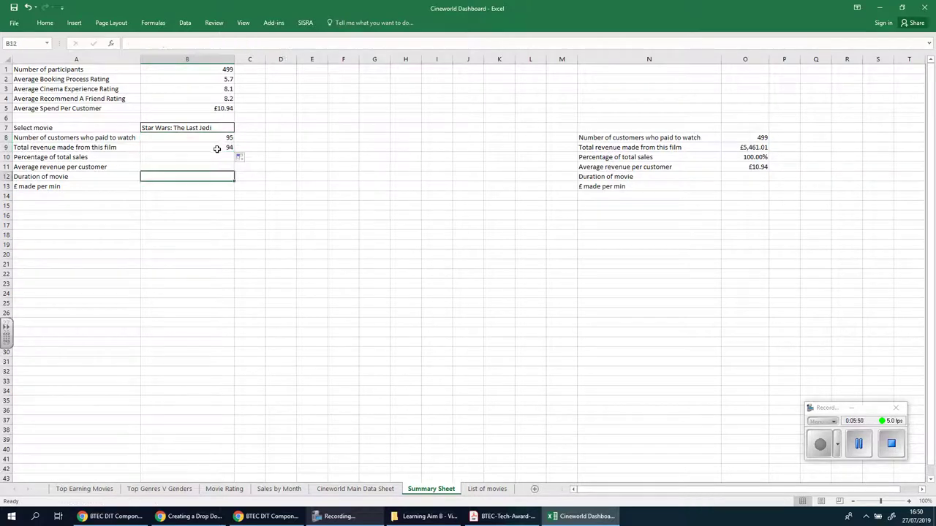
click(217, 145)
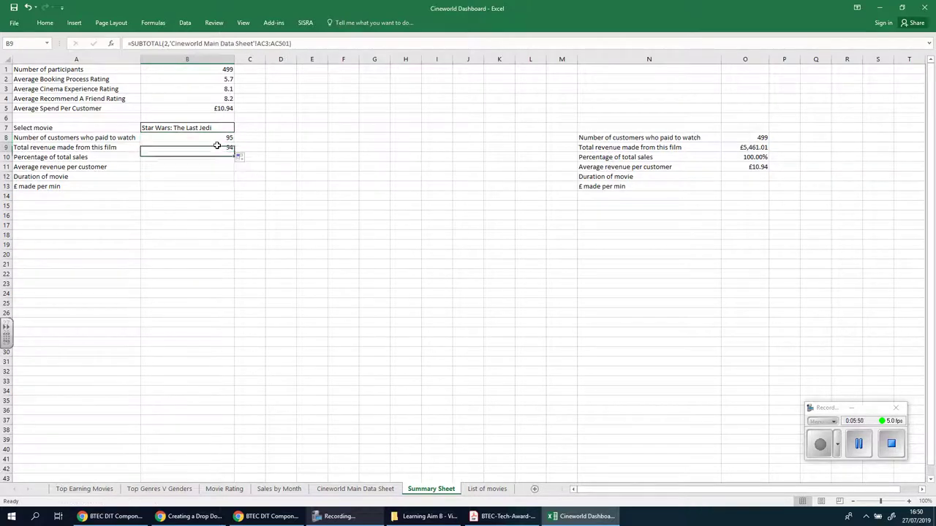
Correct B9's shifted range back to AC2:AC500
click(288, 43)
key(BackSpace)
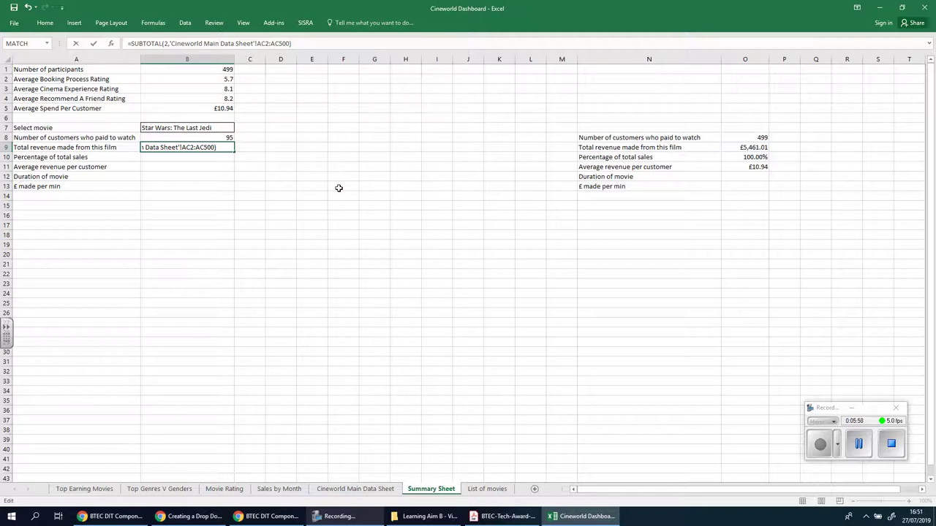
key(Return)
key(Up)
key(Up)
key(Down)
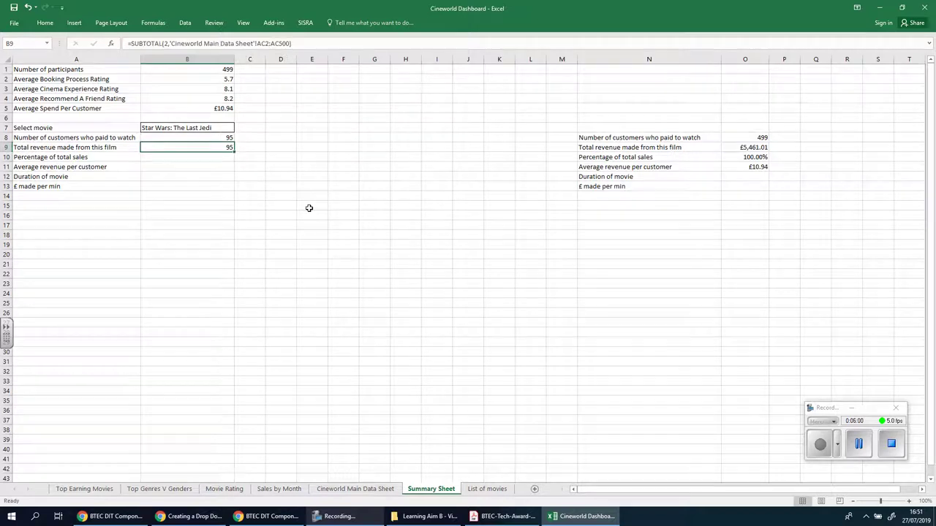
key(Up)
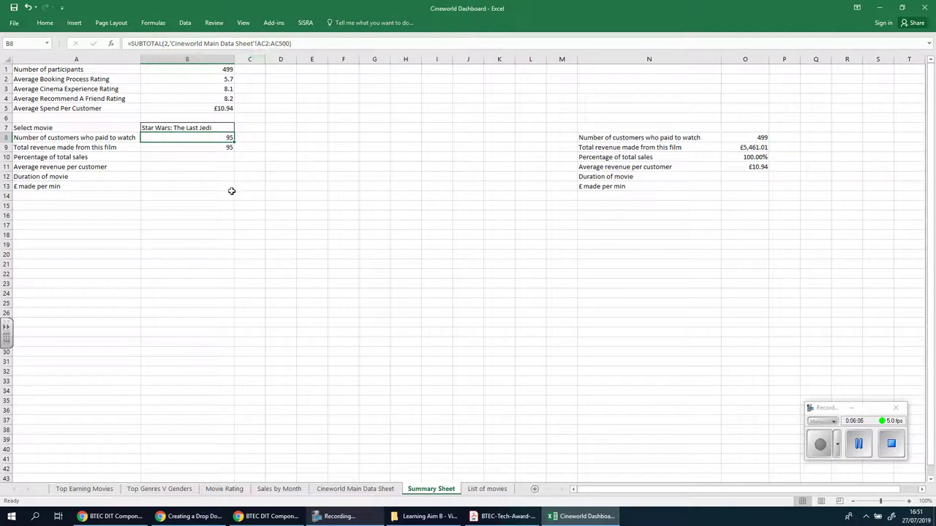
Change B9's function number from 2 to 9 to sum revenue, giving 814.05
click(224, 147)
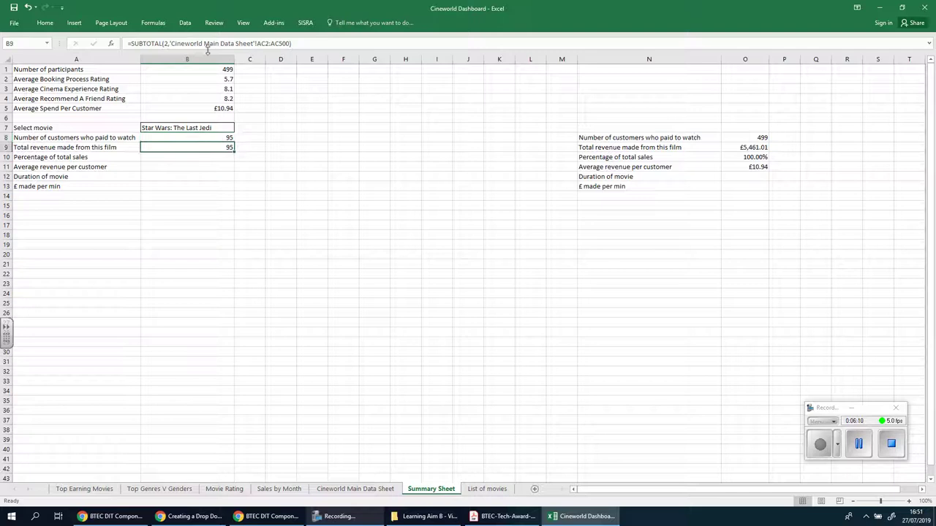
click(170, 44)
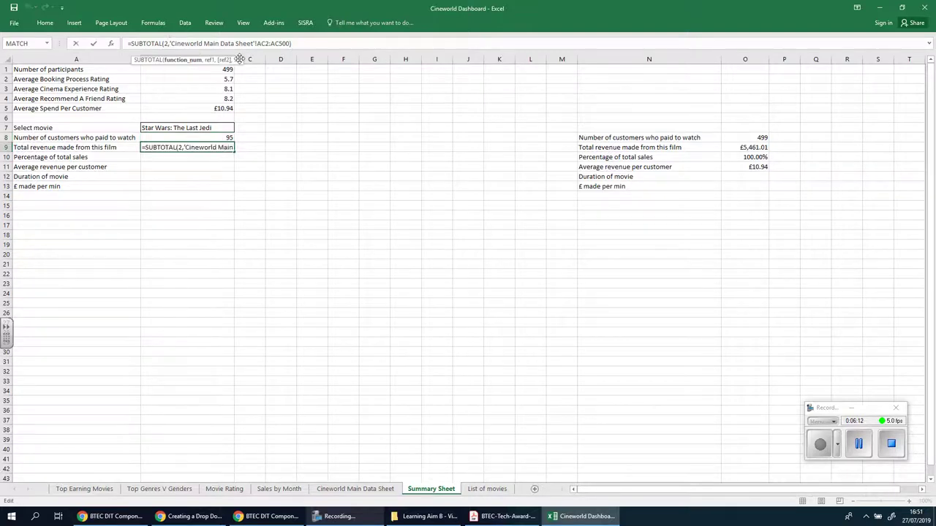
key(BackSpace)
key(BackSpace)
text(9,)
key(Return)
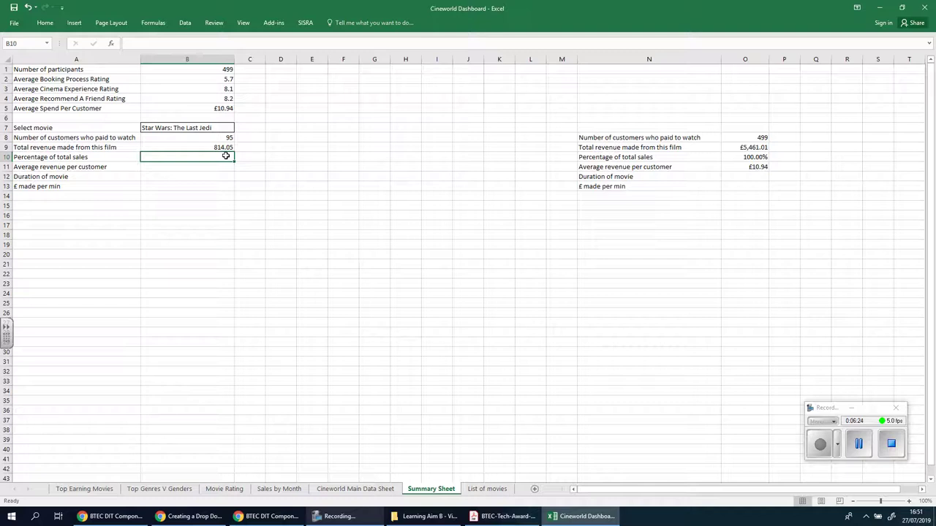
Apply Currency format to the Price Paid values on the Cineworld Main Data Sheet
click(222, 148)
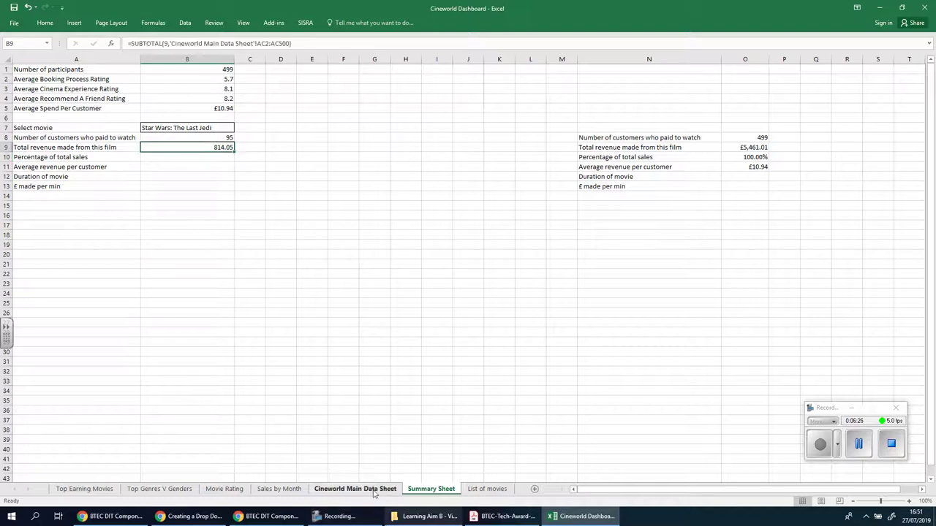
key(ctrl+Page_Up)
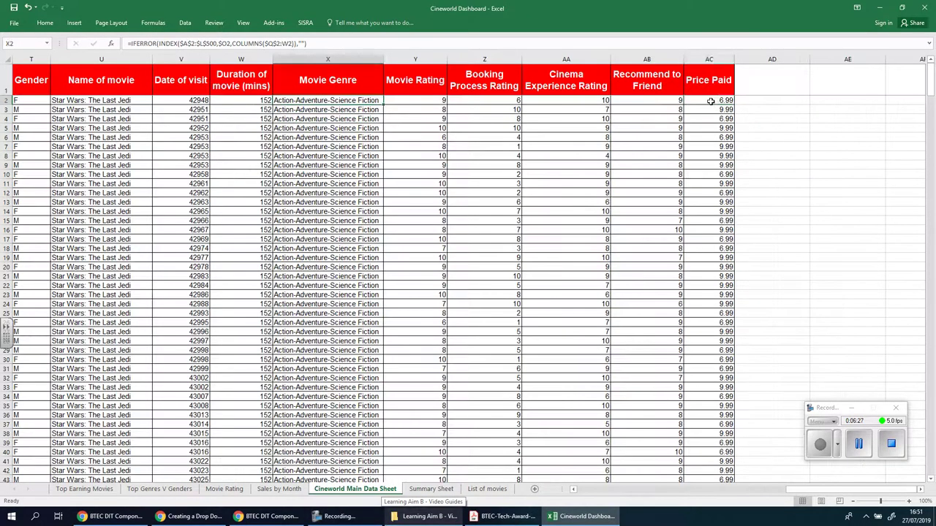
drag(711, 101, 708, 471)
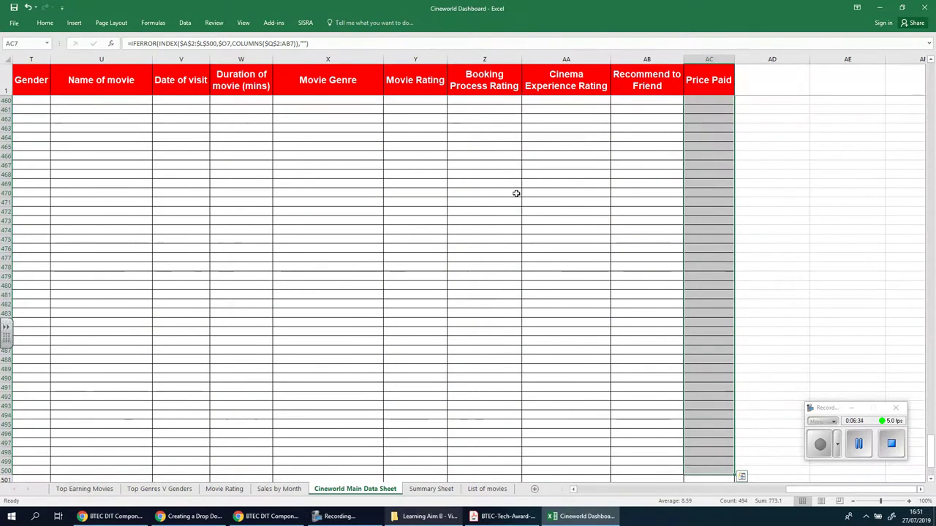
click(45, 22)
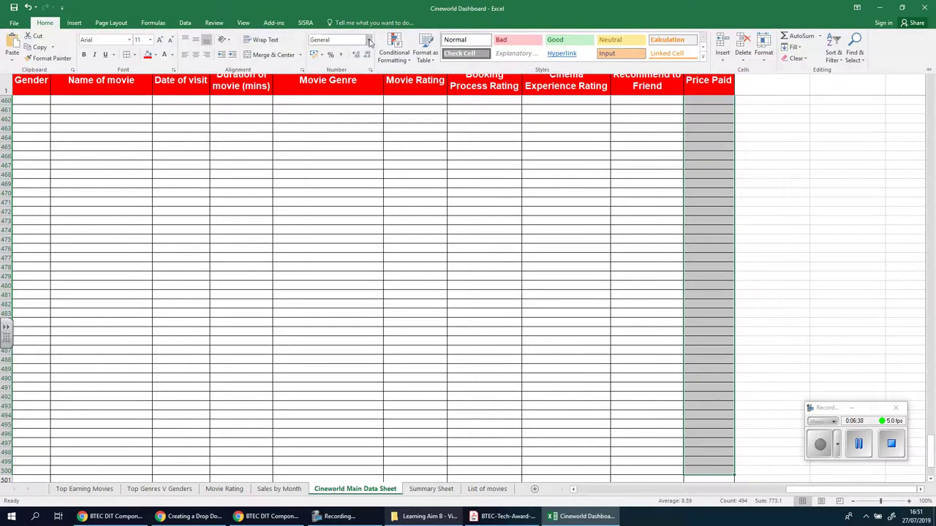
click(370, 42)
click(336, 96)
Apply Currency to the first five Price Paid values, showing £6.99 and £9.99
drag(931, 448, 928, 62)
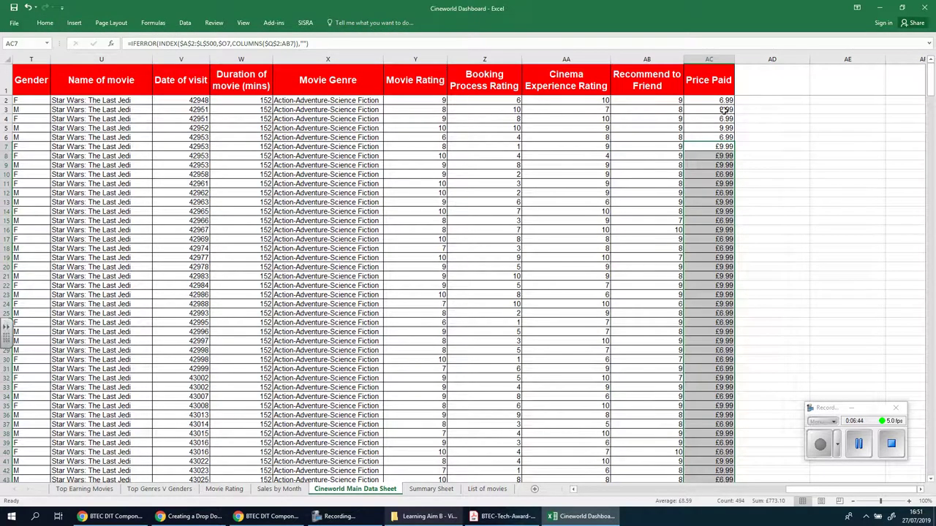
drag(718, 100, 720, 137)
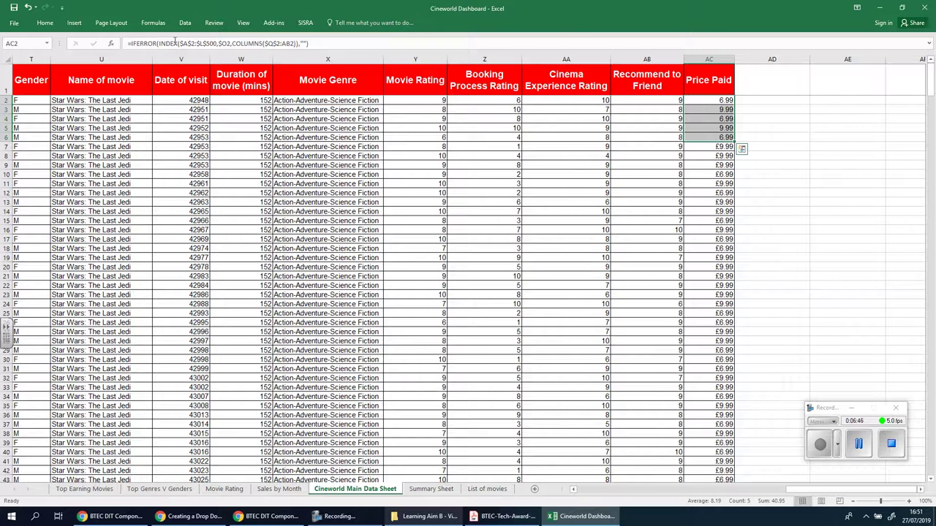
click(45, 22)
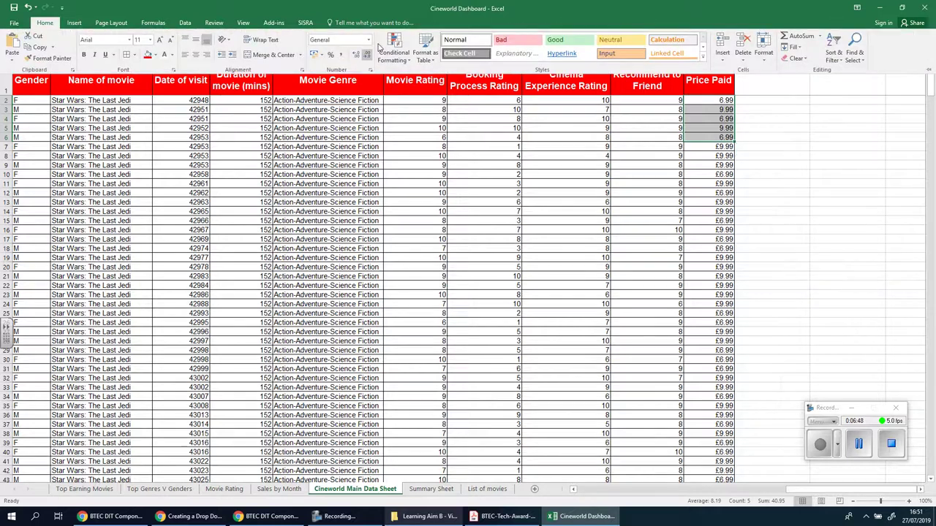
click(368, 40)
click(343, 95)
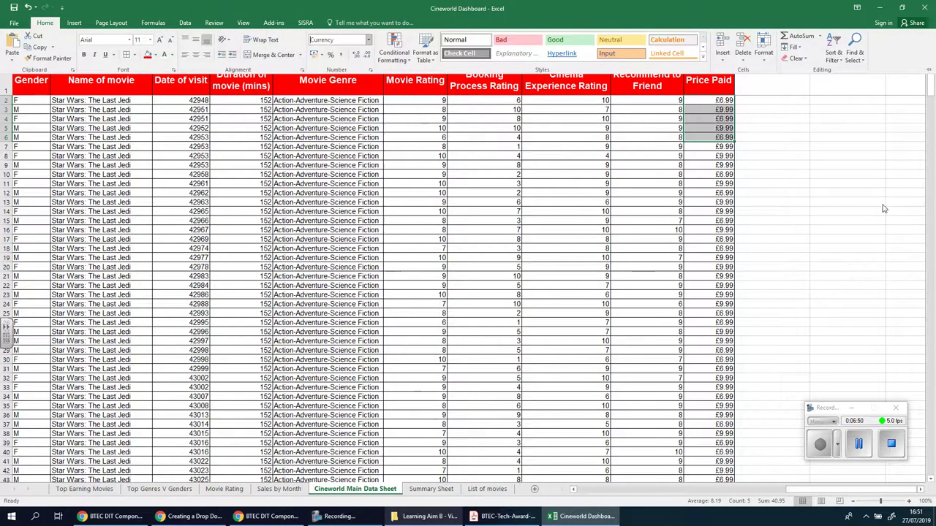
On the Summary Sheet, format B9's total revenue as Currency, showing £814.05
click(410, 495)
click(249, 186)
click(217, 147)
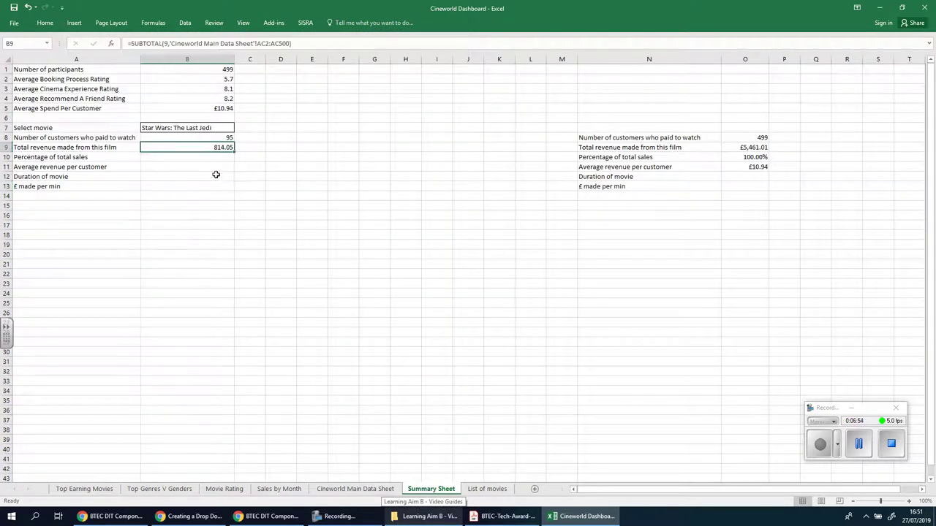
click(45, 23)
click(368, 40)
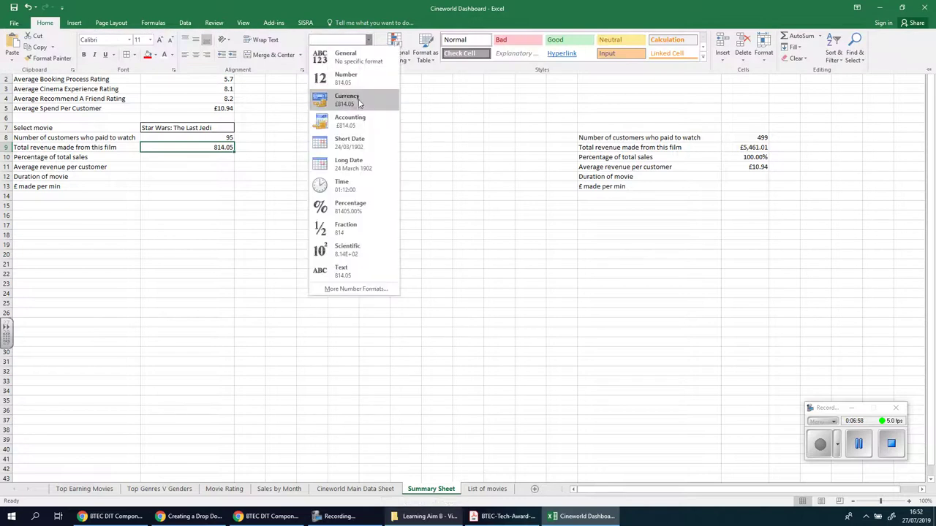
click(337, 100)
click(235, 204)
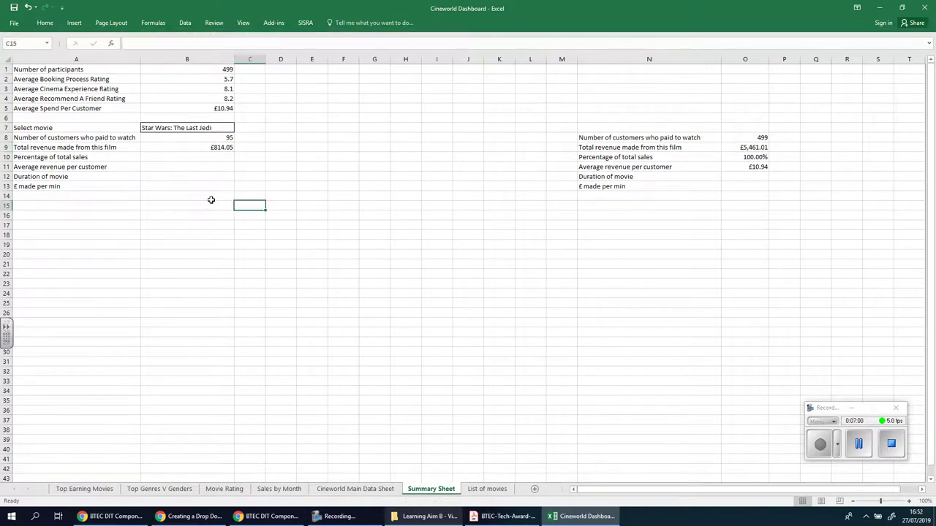
Check B9's SUBTOTAL formula and select the empty Percentage of total sales cell B10
click(218, 154)
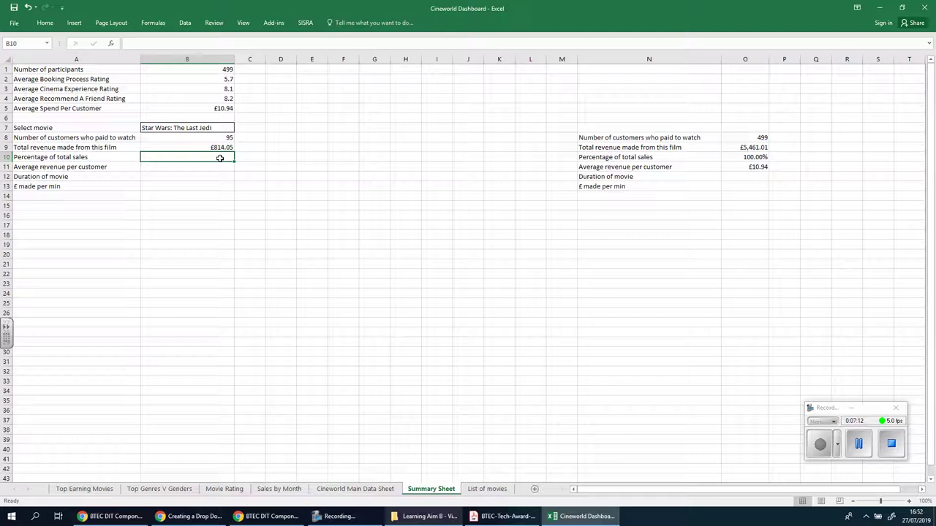
click(222, 147)
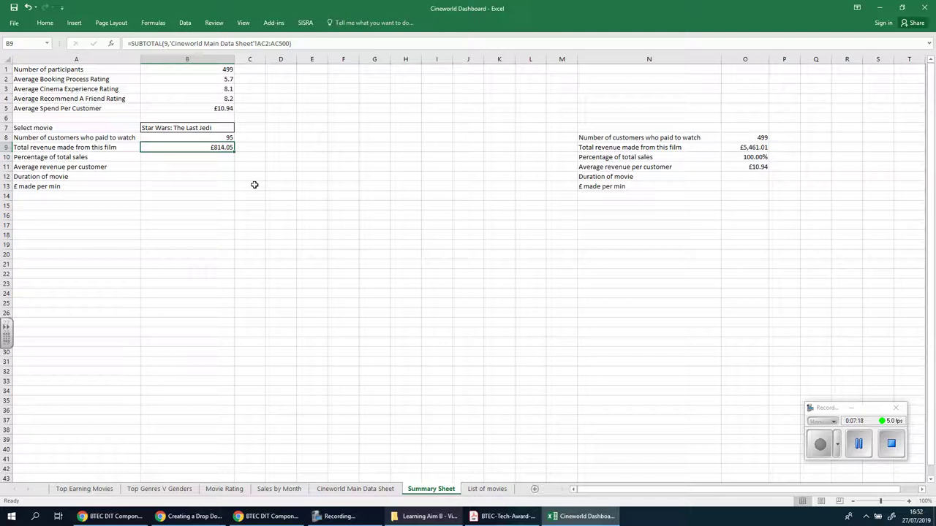
click(185, 158)
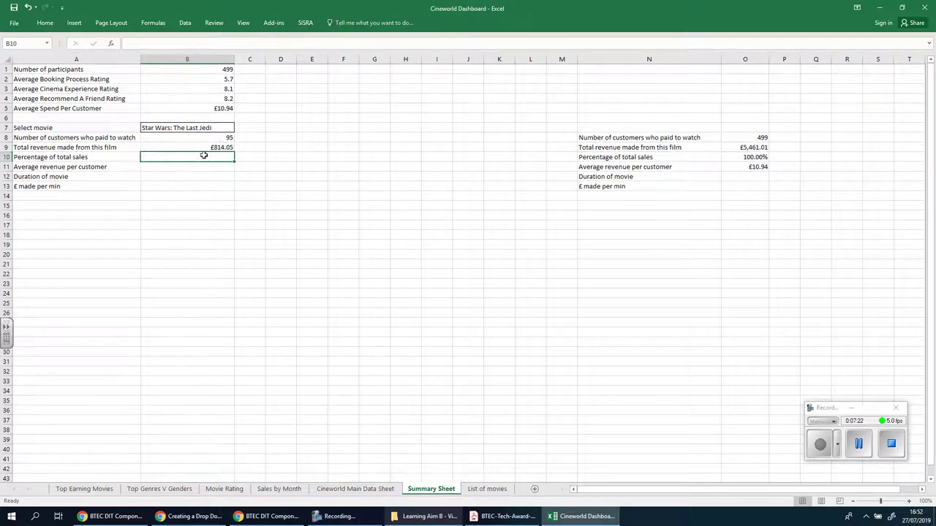
click(208, 149)
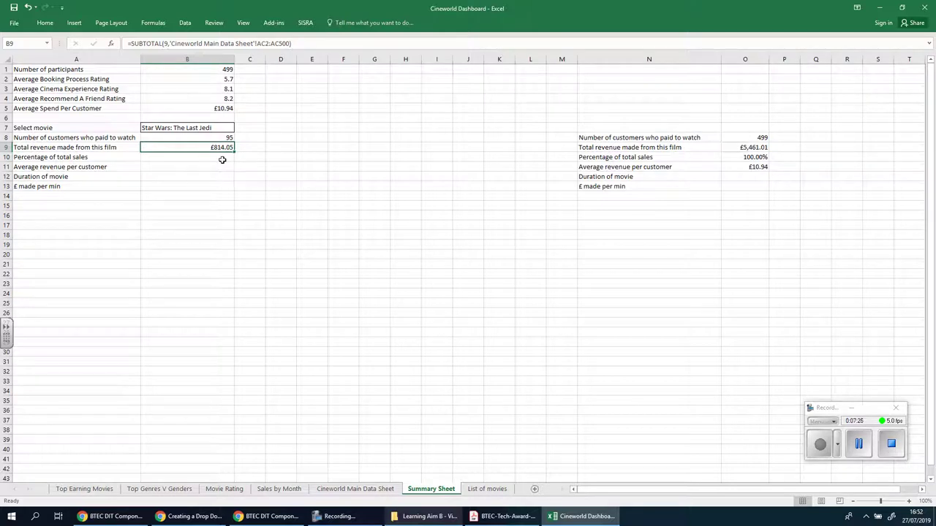
click(754, 158)
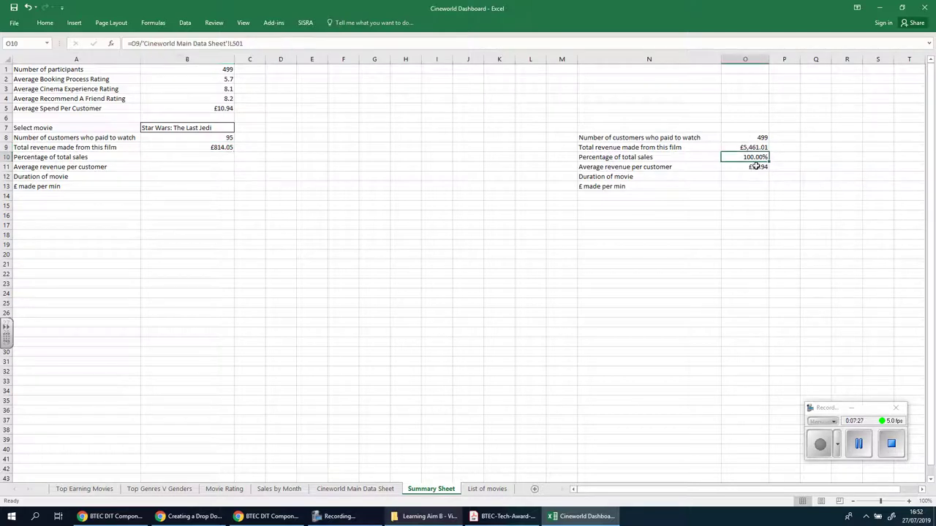
click(194, 155)
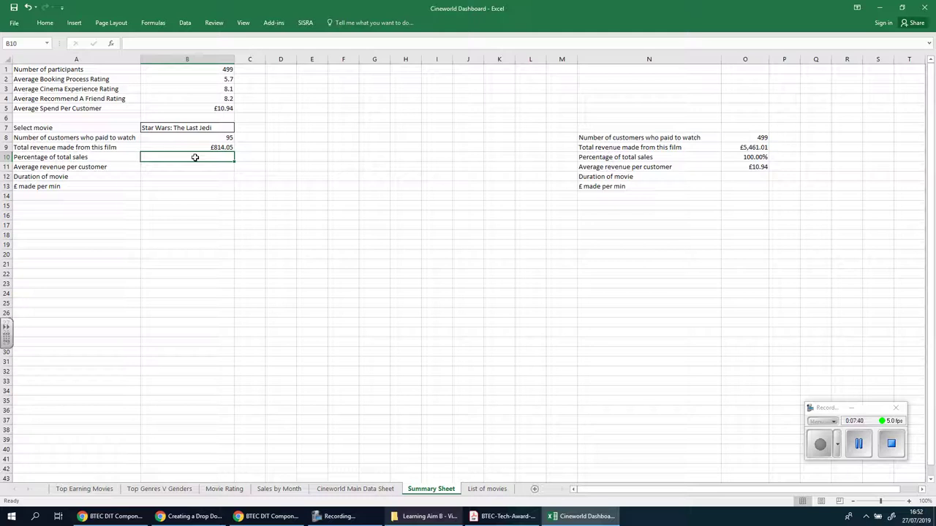
double_click(207, 147)
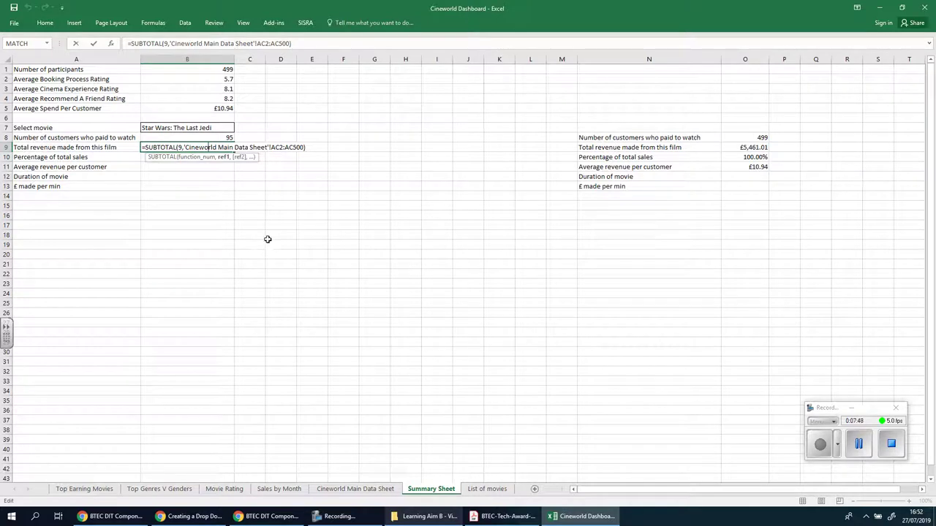
key(Return)
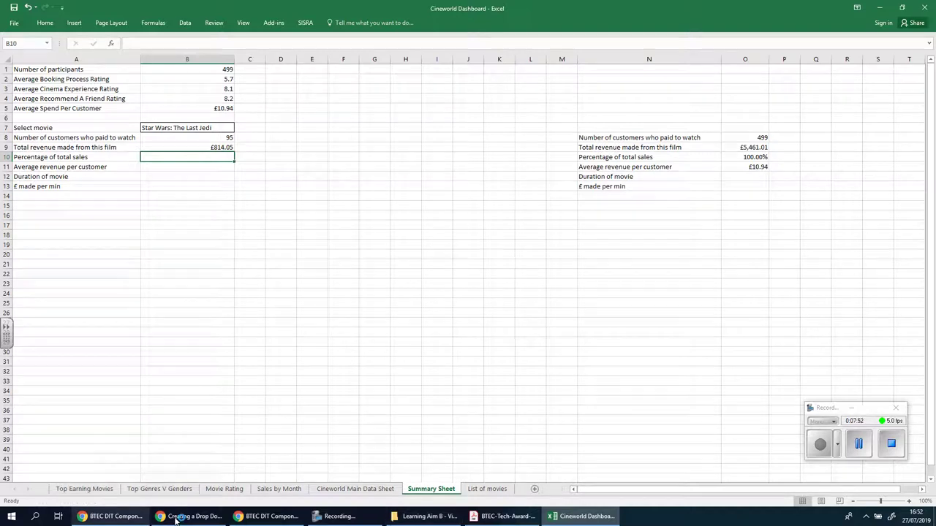
click(264, 516)
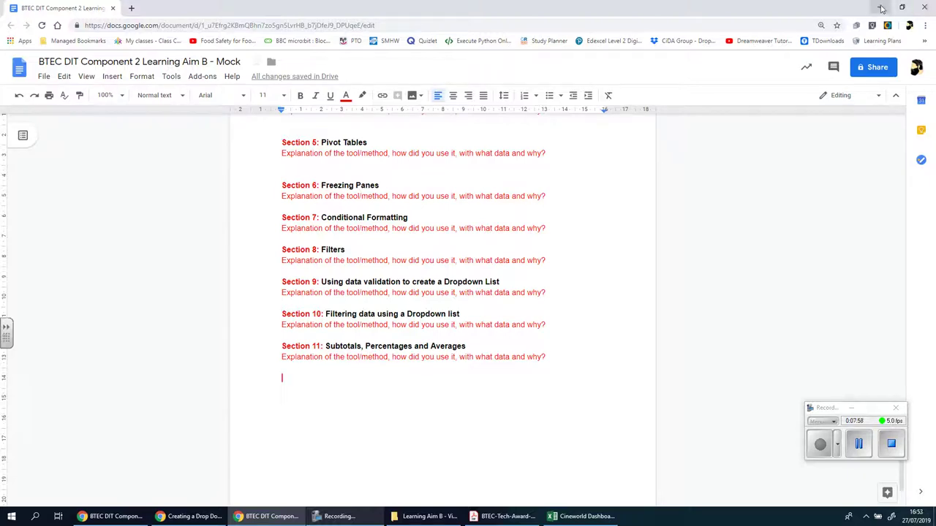
click(585, 516)
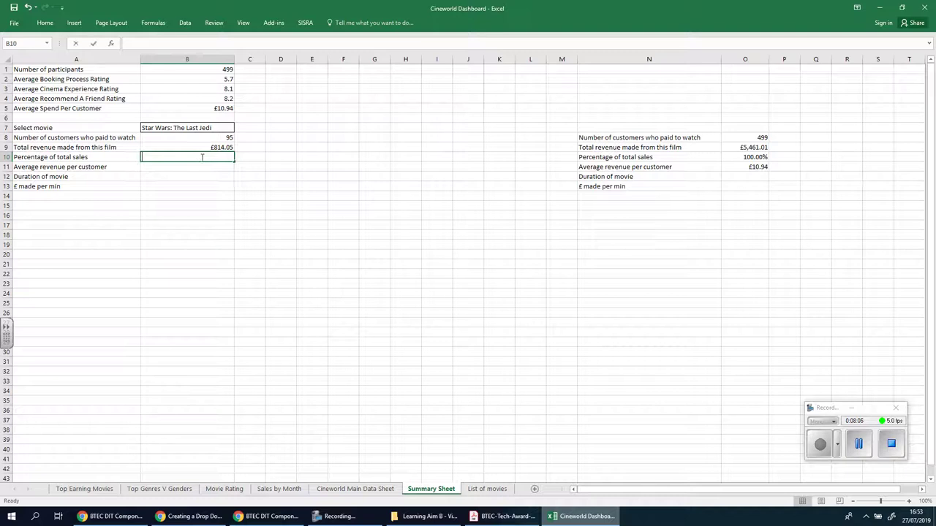
Start B10's formula as =B9/
text(=)
click(210, 147)
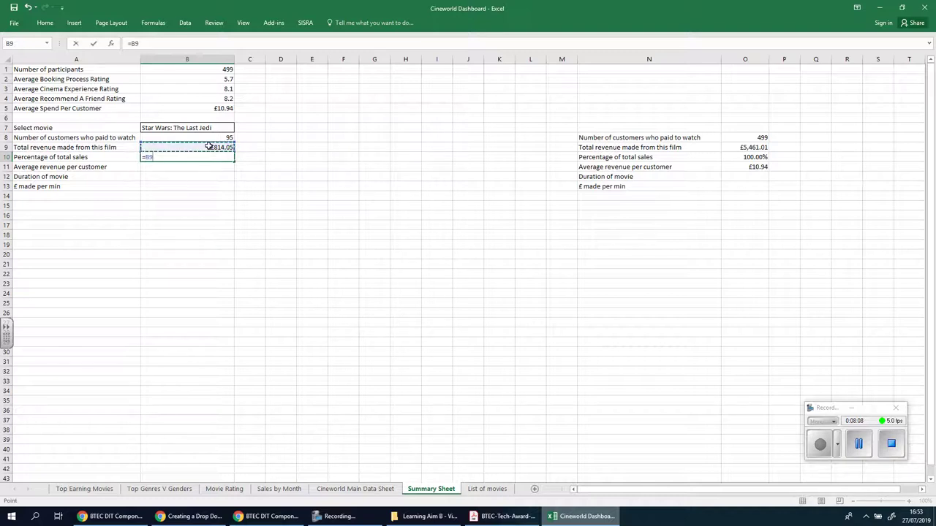
text(/)
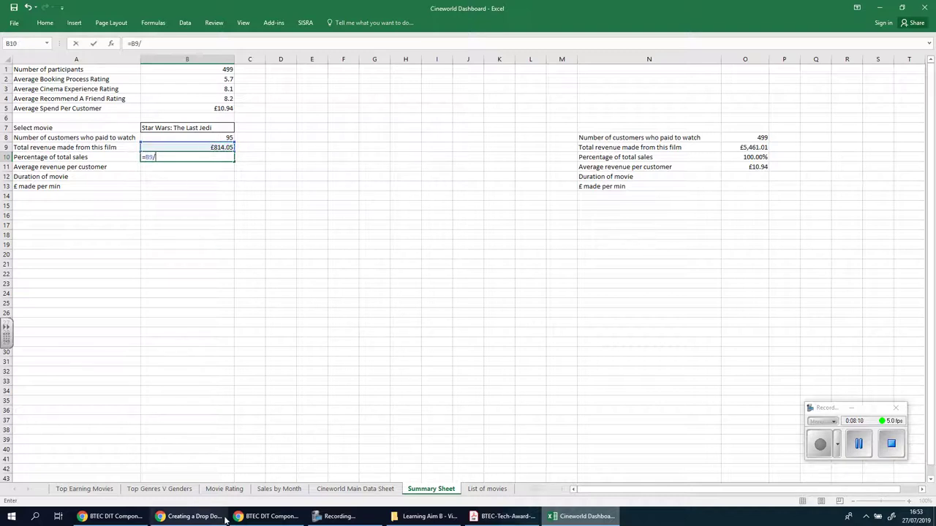
Divide by the £5,461.01 Price Paid total in L501 on the main data sheet, giving £0.15
click(356, 489)
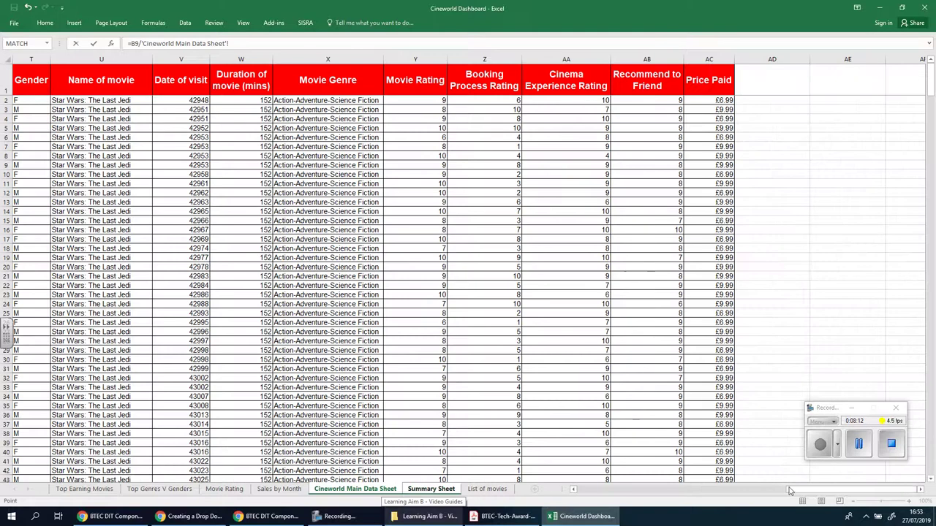
drag(806, 494, 581, 494)
scroll(777, 257, down, 4)
scroll(777, 258, down, 20)
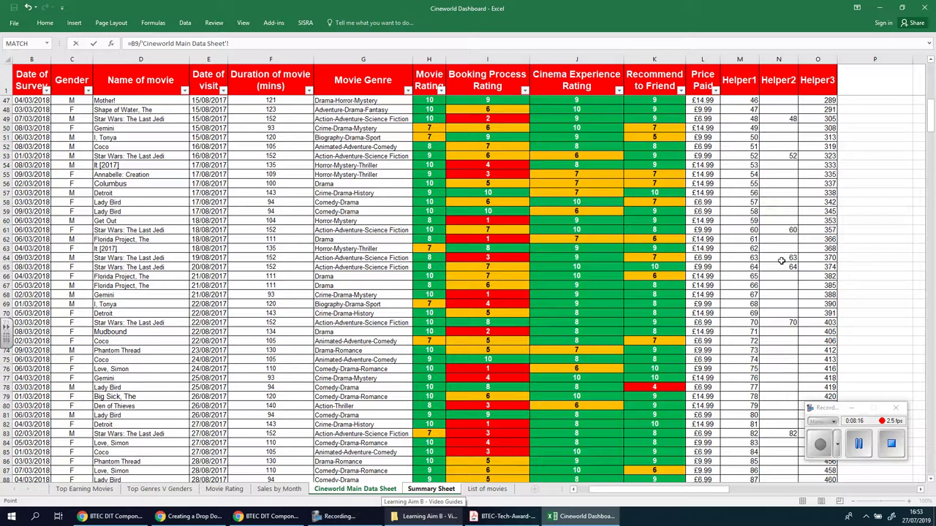
scroll(777, 264, down, 12)
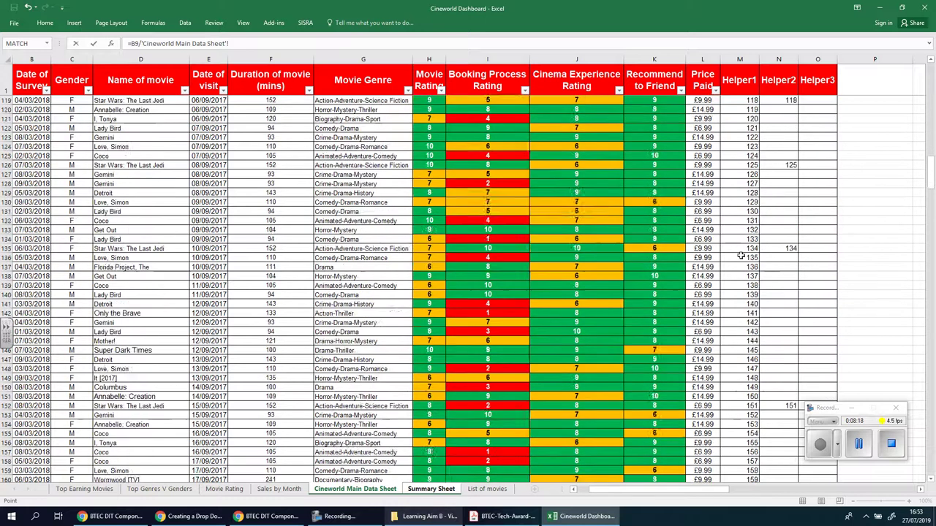
scroll(704, 397, down, 20)
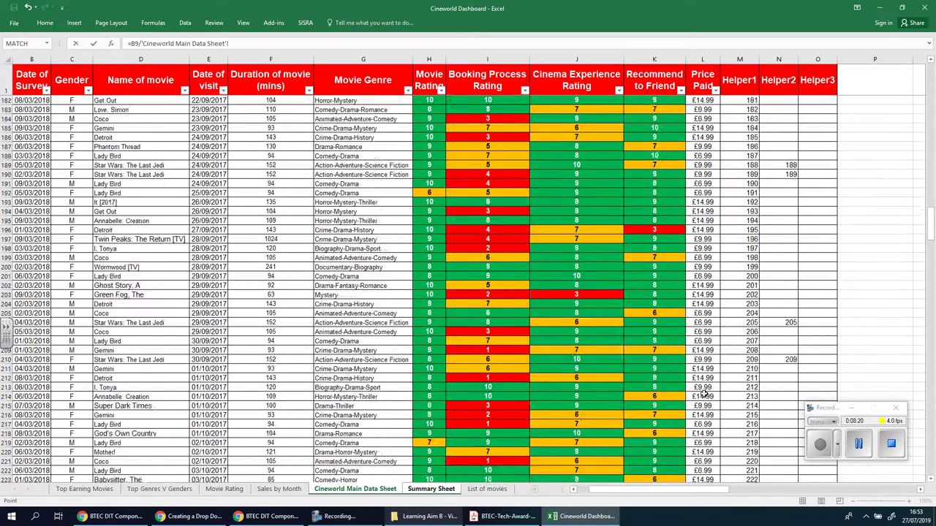
scroll(704, 395, down, 20)
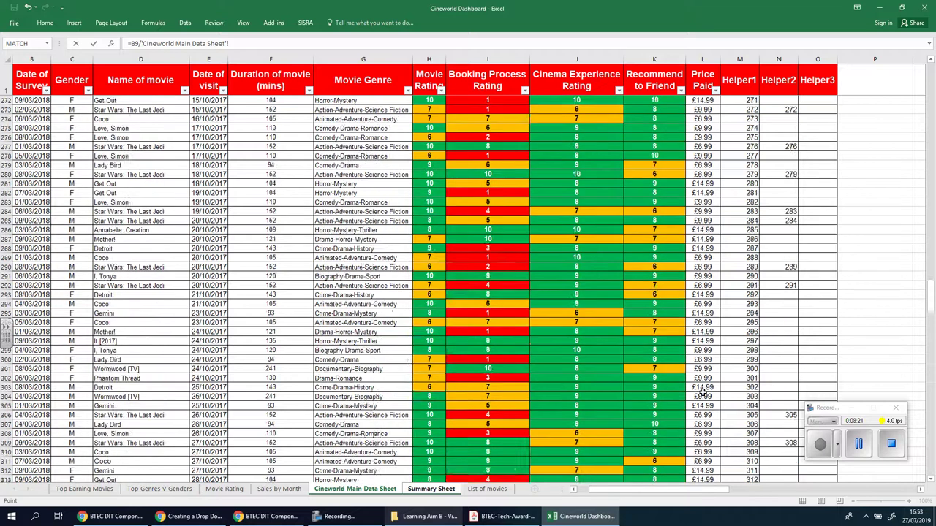
scroll(703, 395, down, 20)
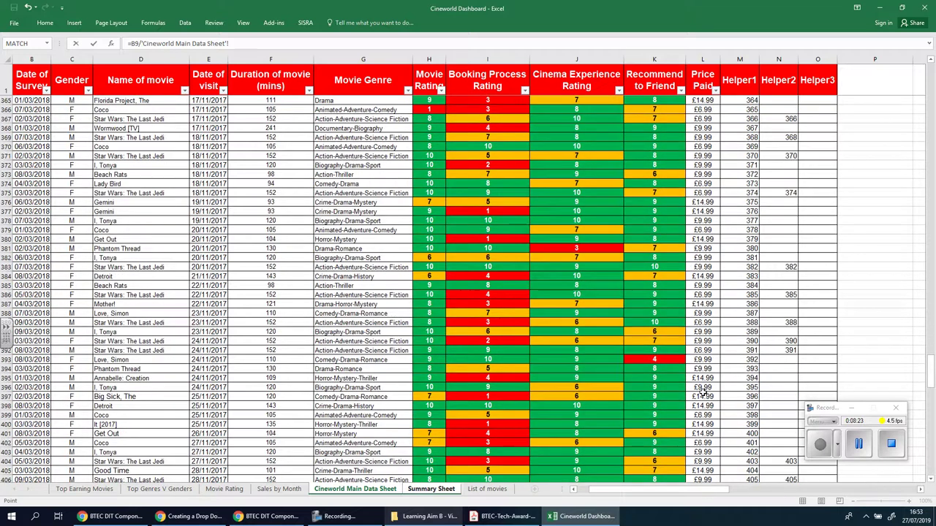
scroll(703, 393, down, 8)
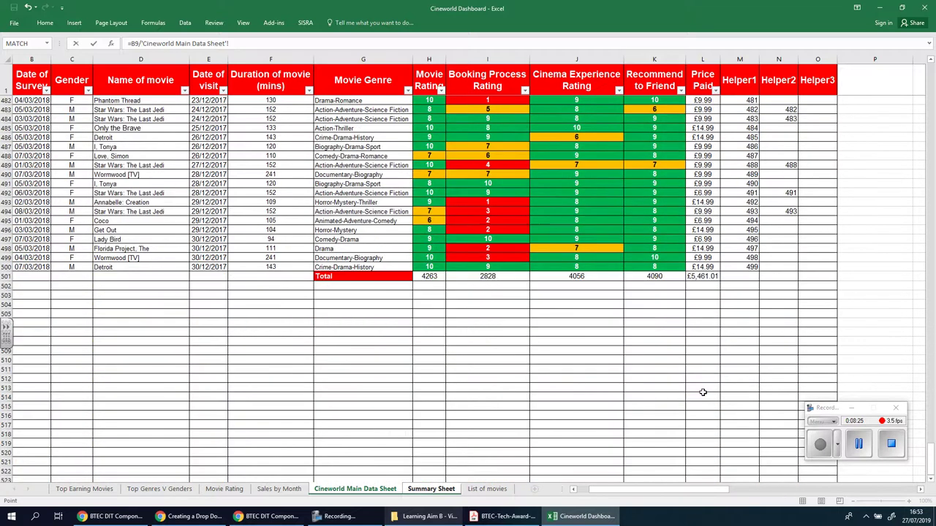
click(702, 277)
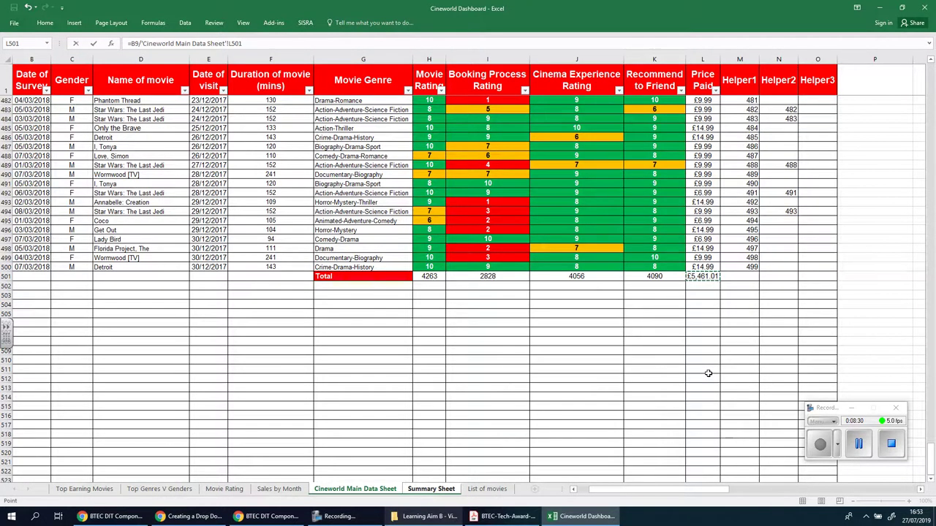
key(Return)
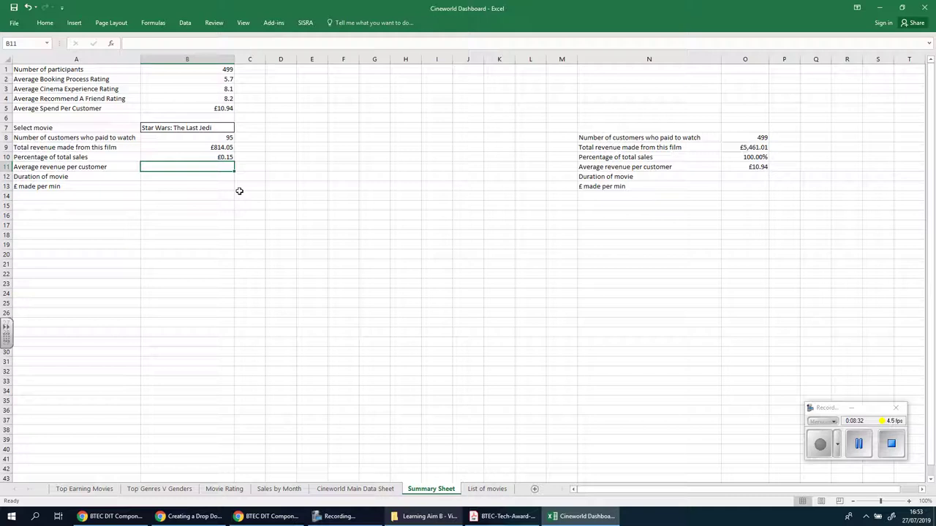
Format B10 as a percentage with one decimal place so it reads 14.9%, and collapse the ribbon
click(209, 157)
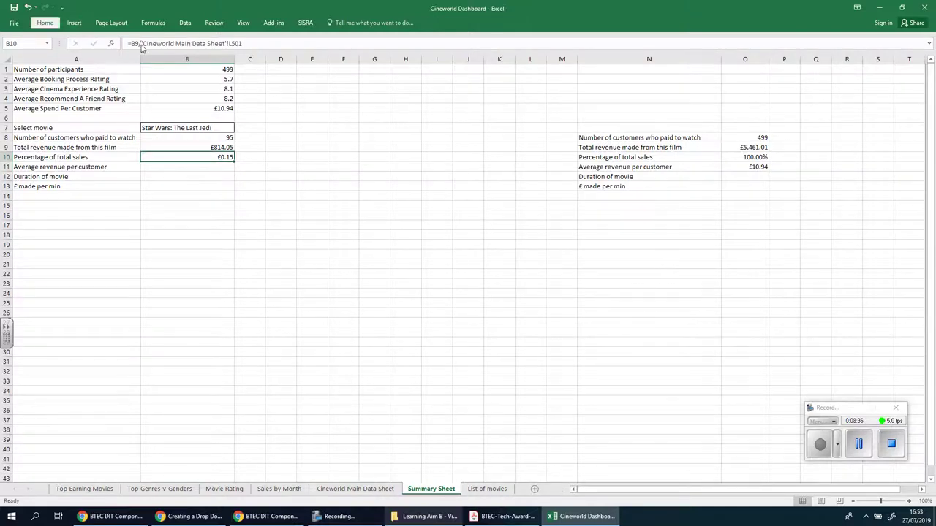
click(369, 41)
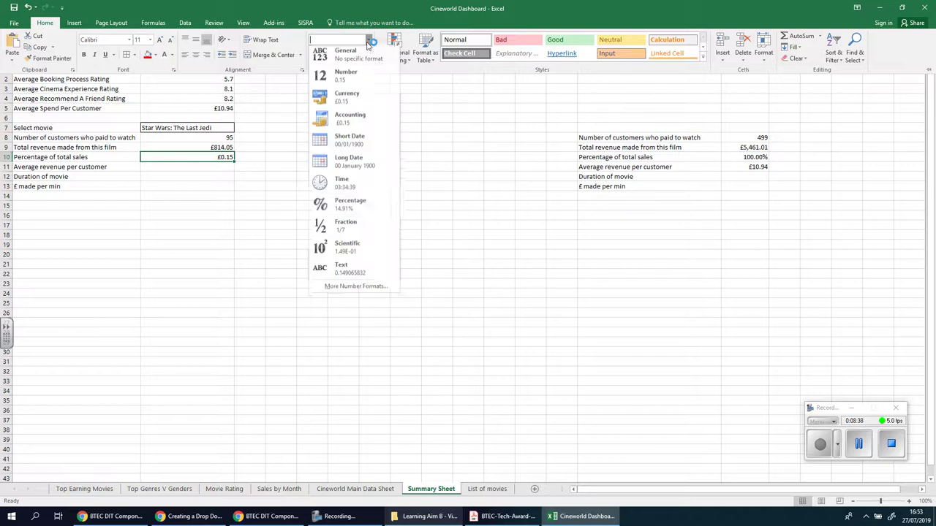
click(362, 207)
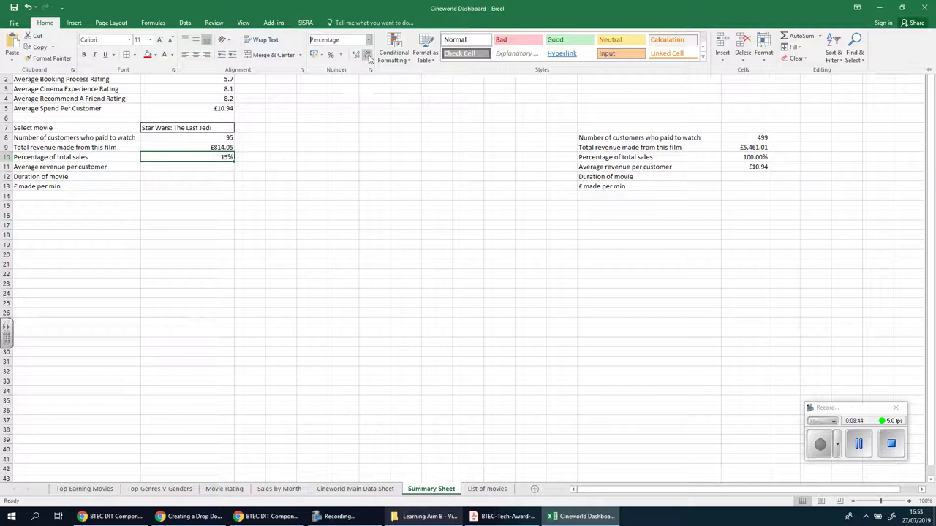
click(356, 55)
click(356, 55)
click(368, 57)
key(ctrl+F1)
click(214, 183)
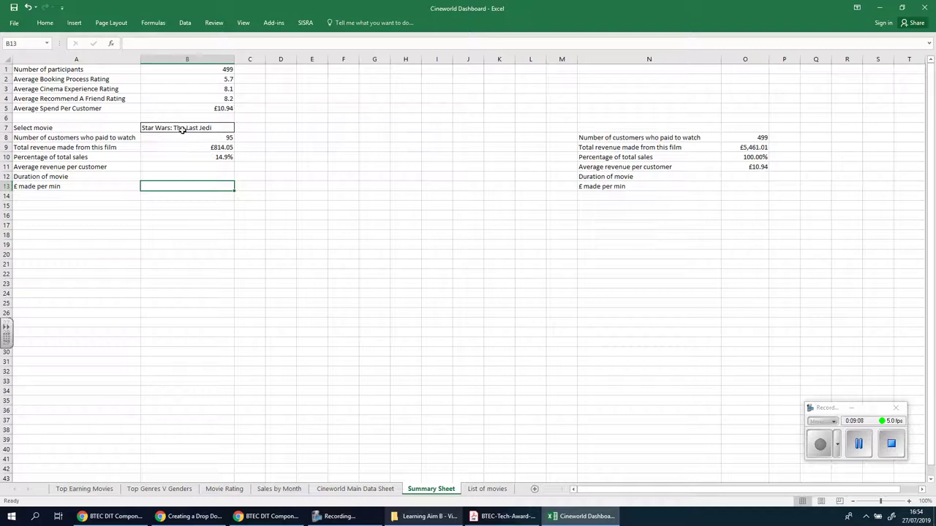
click(210, 171)
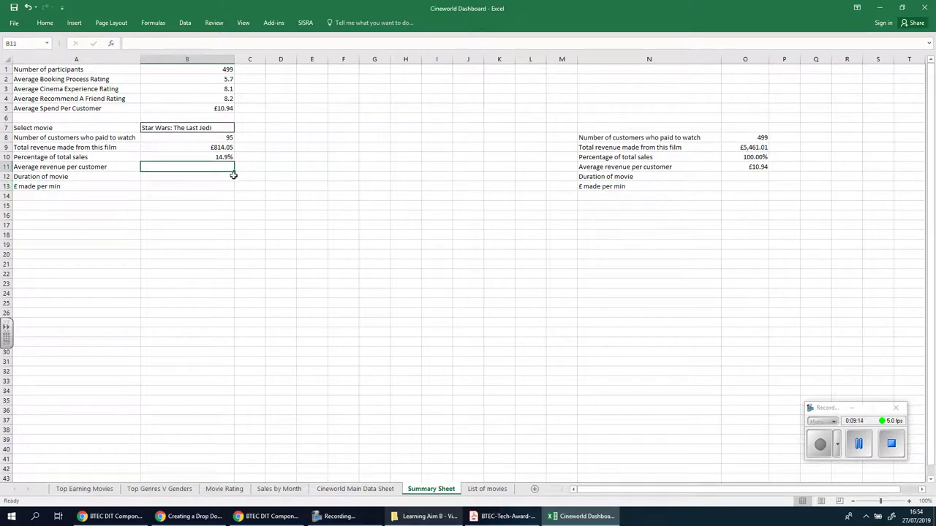
click(226, 147)
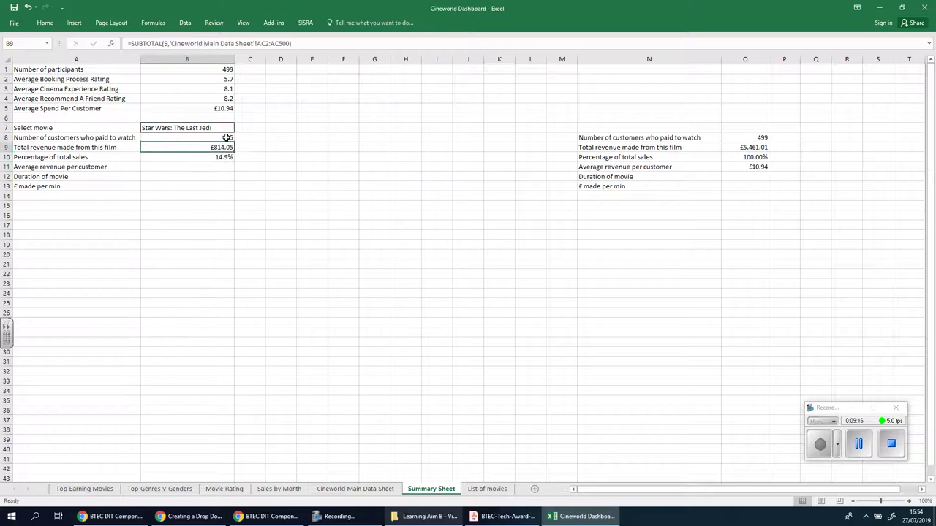
click(226, 139)
click(223, 151)
click(227, 138)
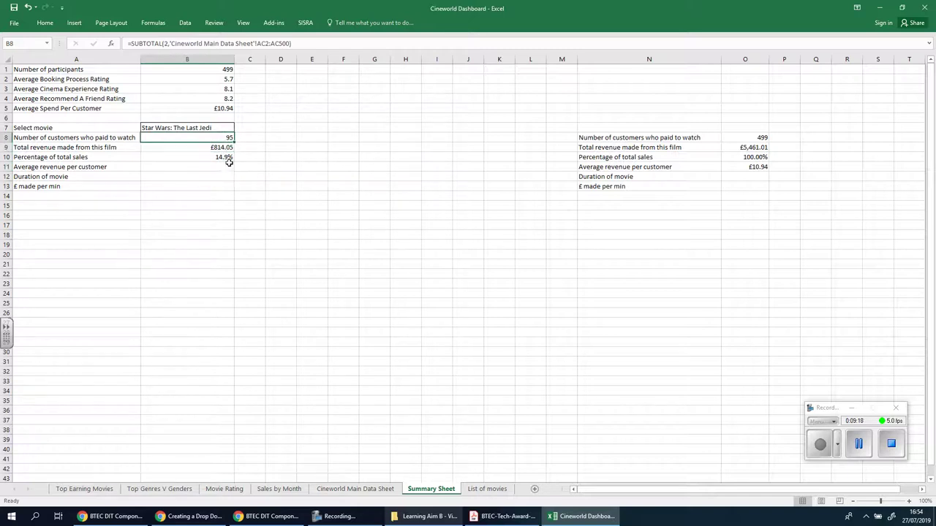
click(756, 167)
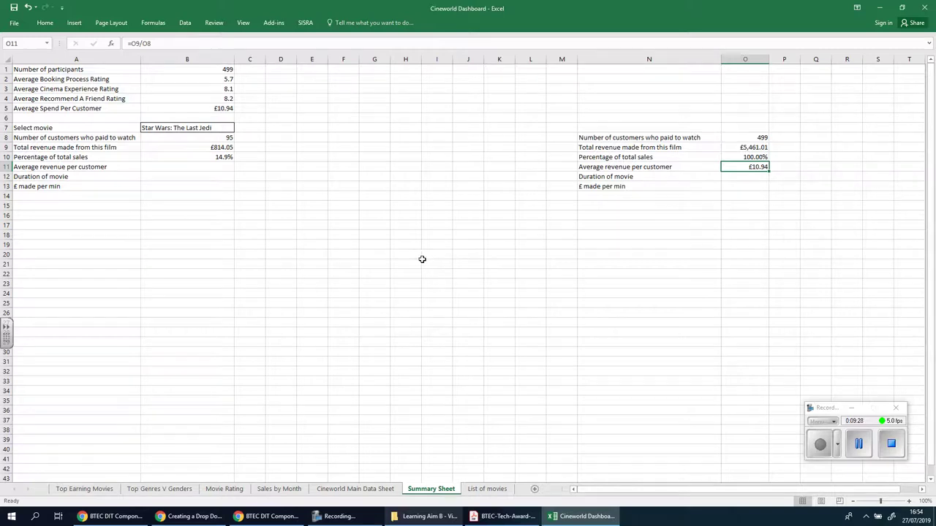
click(217, 195)
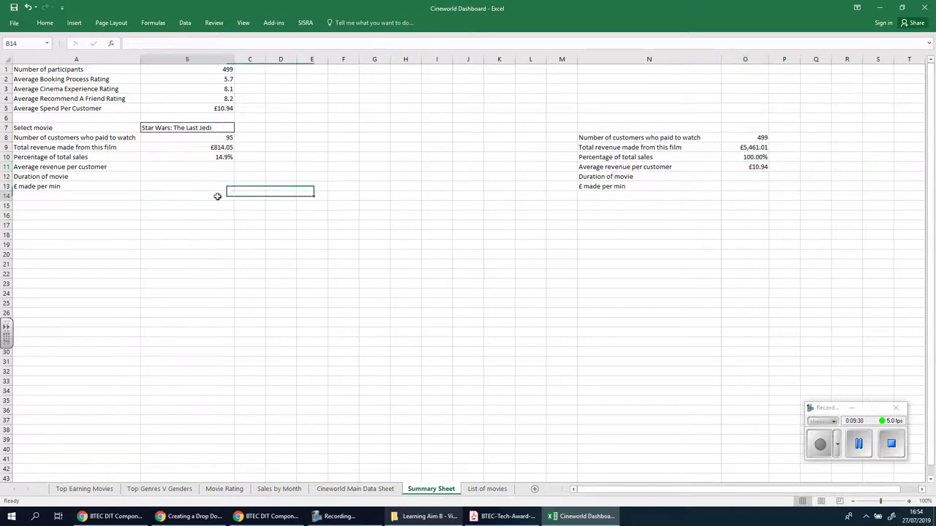
text(=)
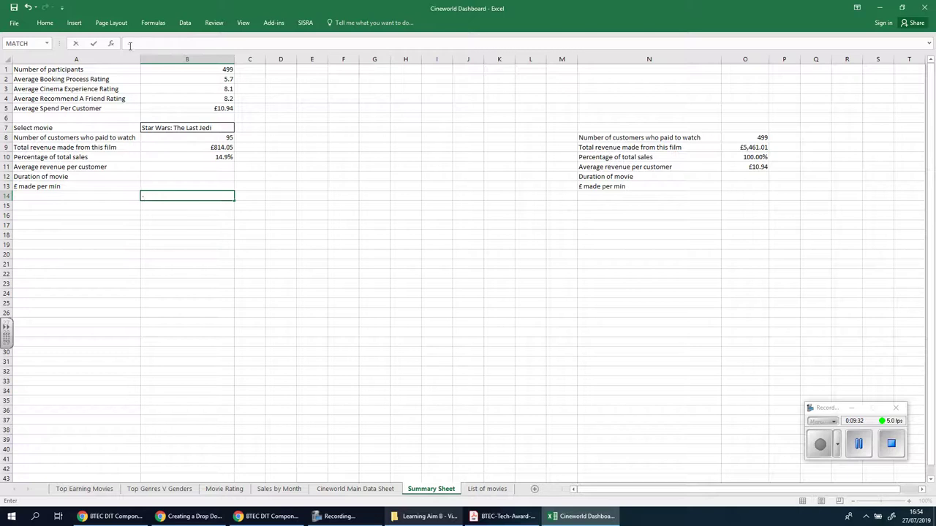
key(BackSpace)
text(=)
key(BackSpace)
text(+)
key(BackSpace)
key(BackSpace)
key(BackSpace)
click(218, 169)
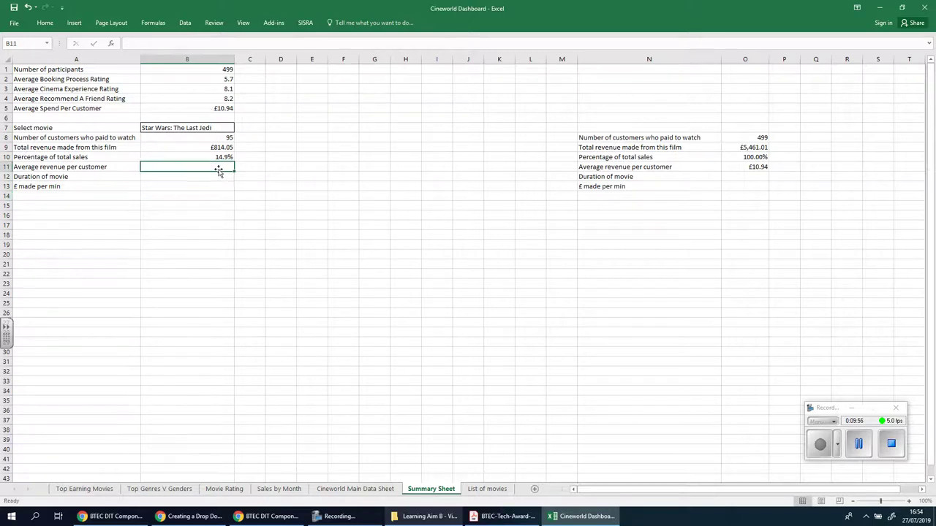
text(=)
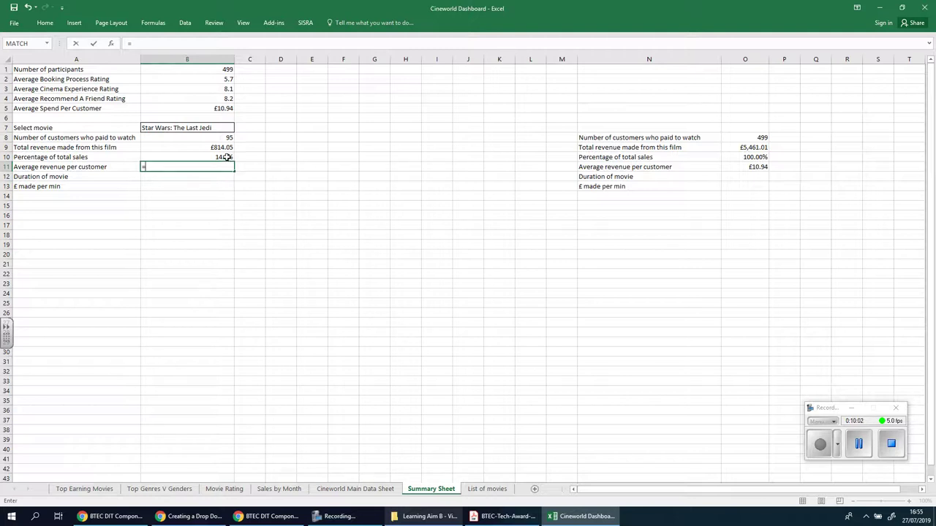
key(Escape)
click(267, 175)
double_click(220, 157)
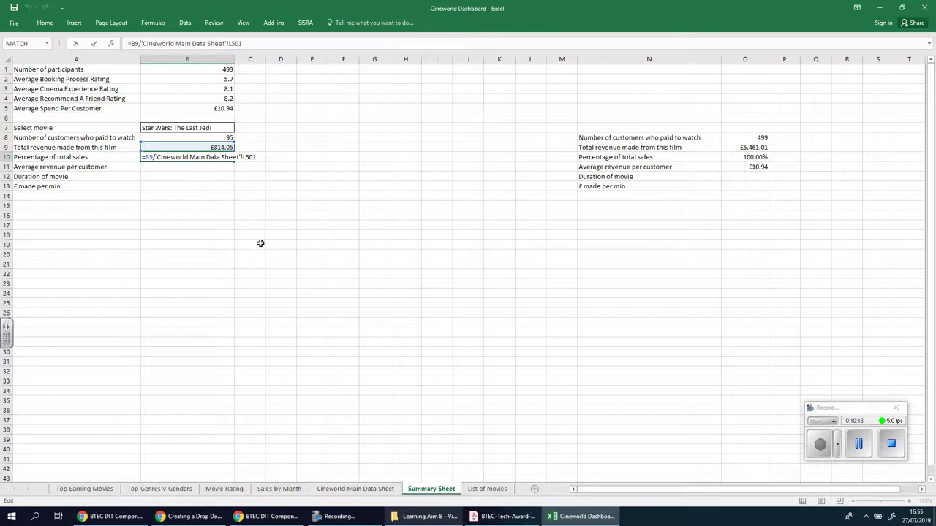
key(Return)
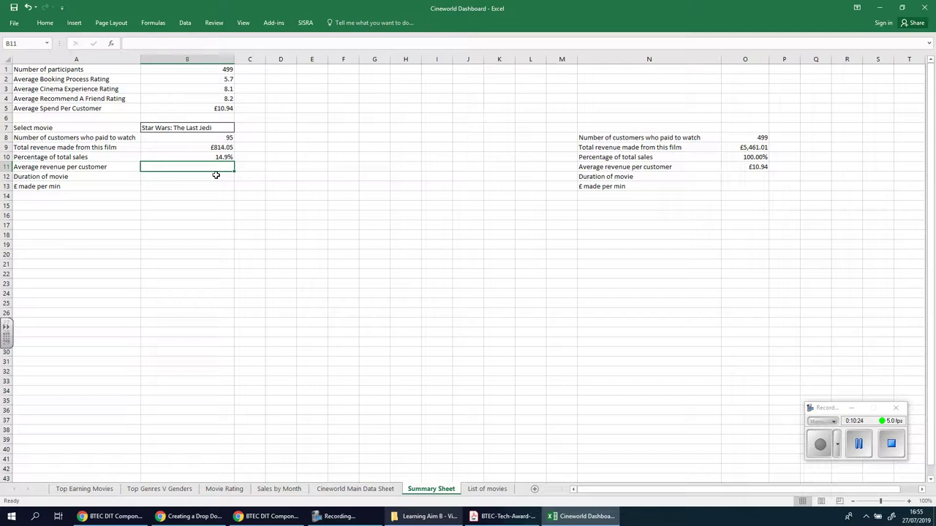
click(219, 139)
click(218, 148)
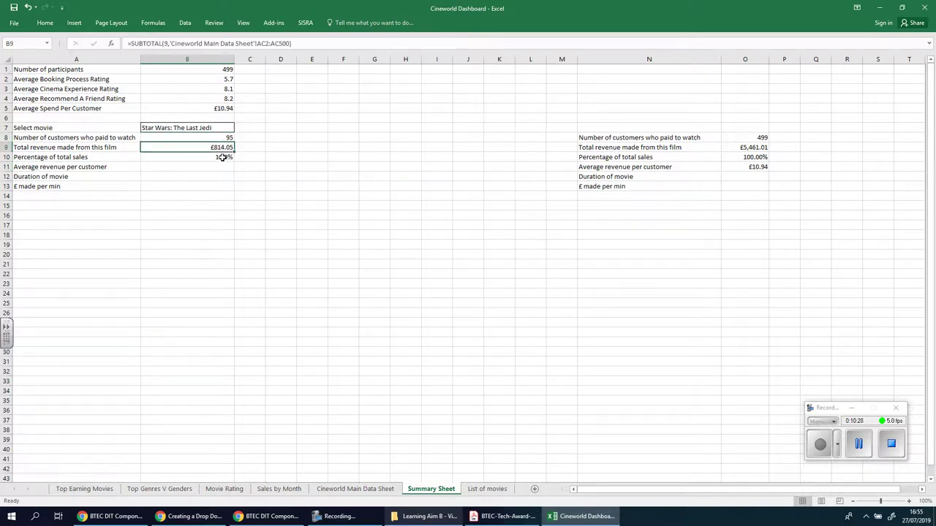
click(223, 157)
click(221, 168)
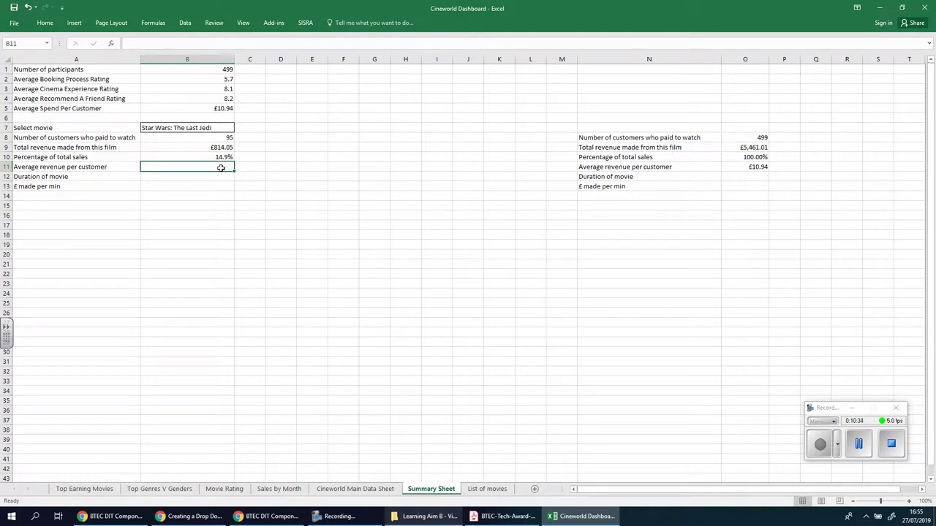
Enter =B9/B8 in B11 to show the average revenue per customer, £8.57
text(=)
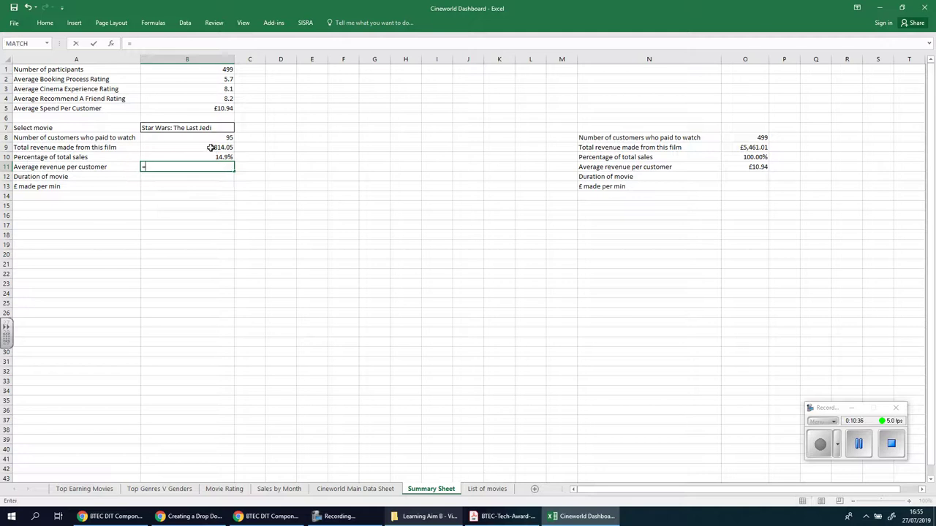
click(210, 148)
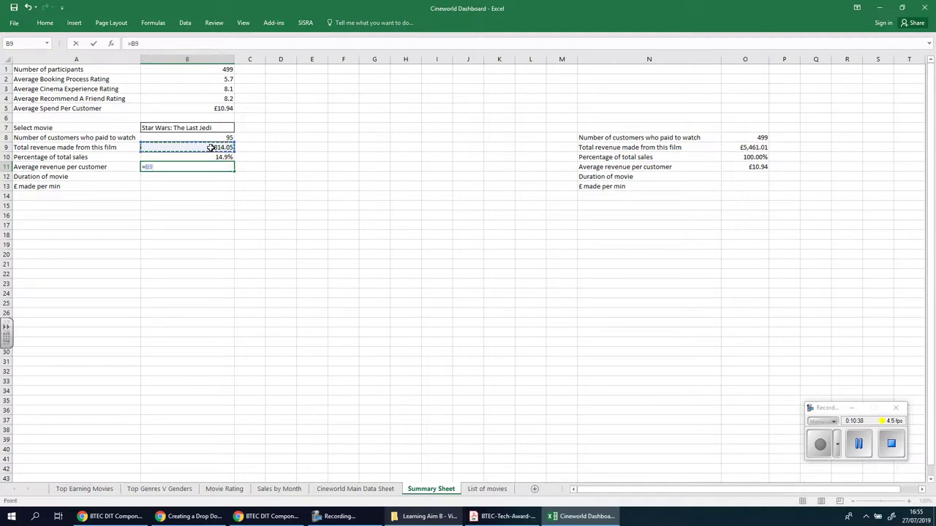
text(/)
click(217, 138)
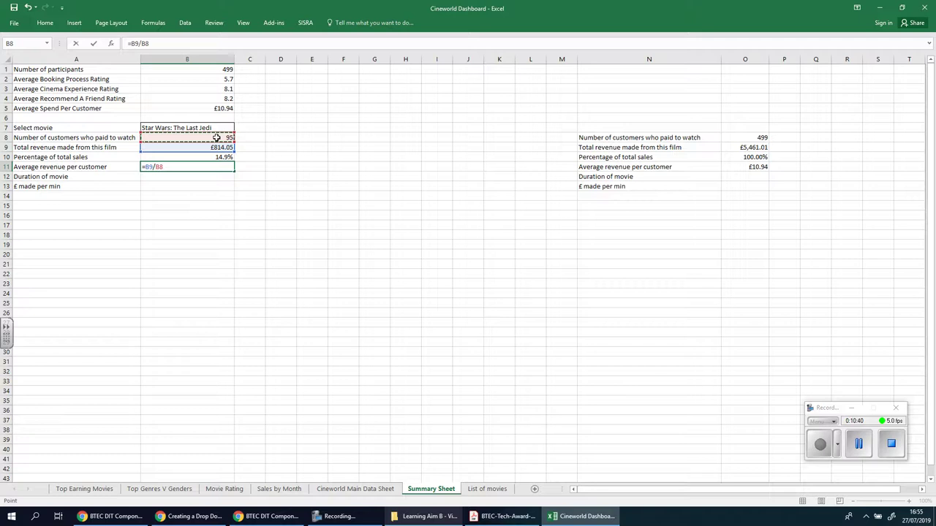
key(Return)
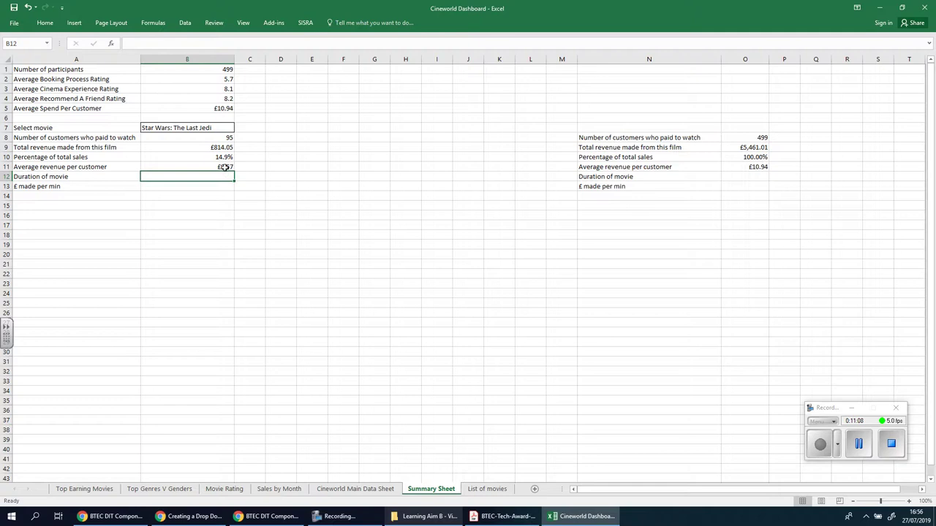
Review cells B11, B12 and B8, then return to the Google Docs assignment document
click(224, 166)
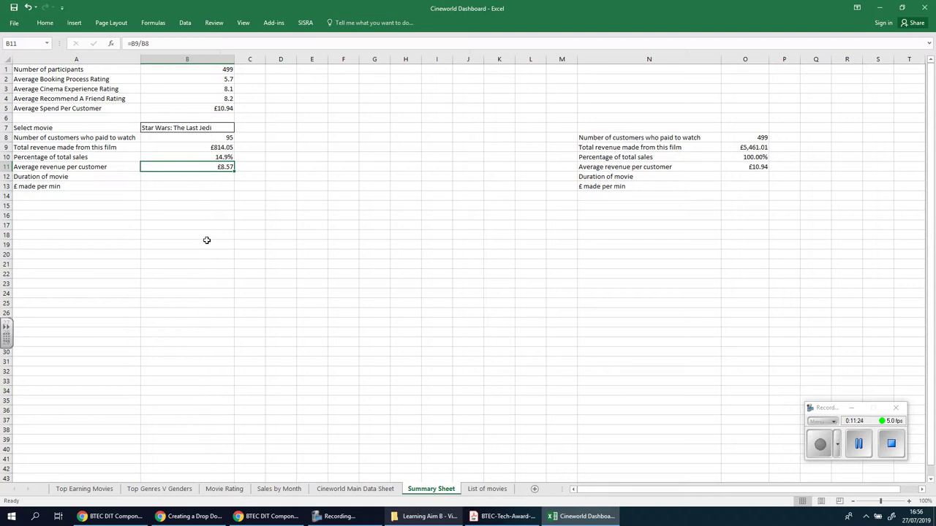
click(187, 176)
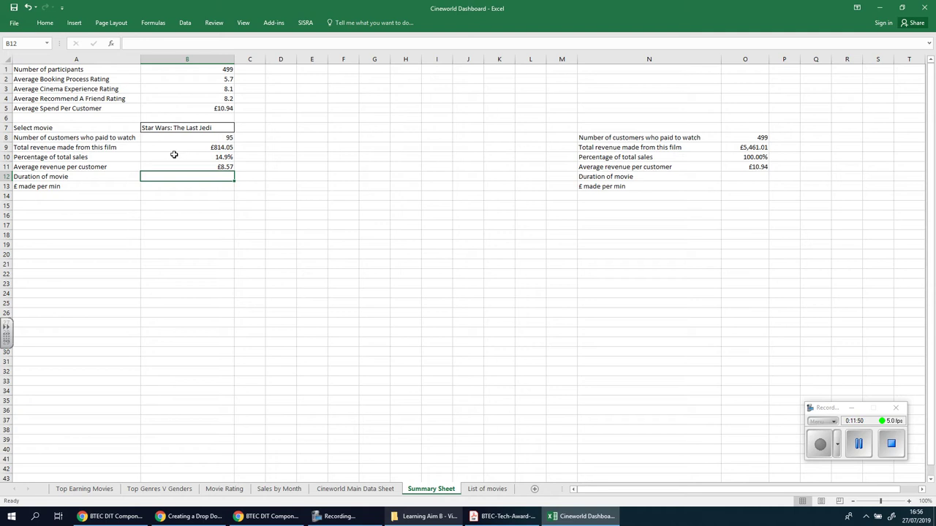
right_click(230, 139)
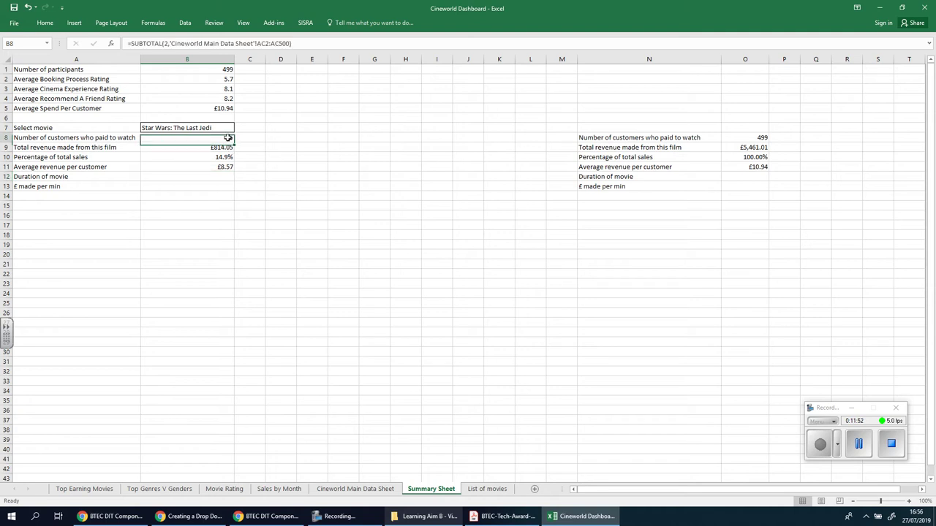
click(466, 394)
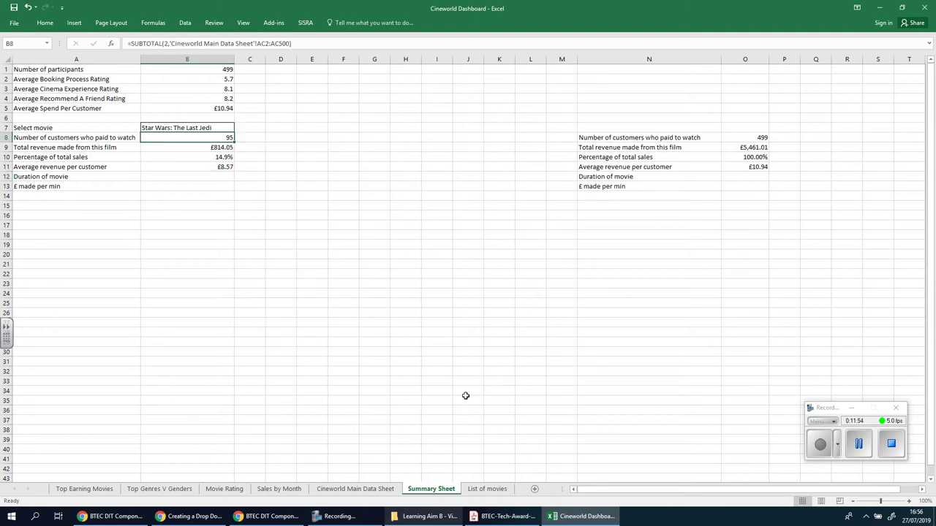
click(267, 517)
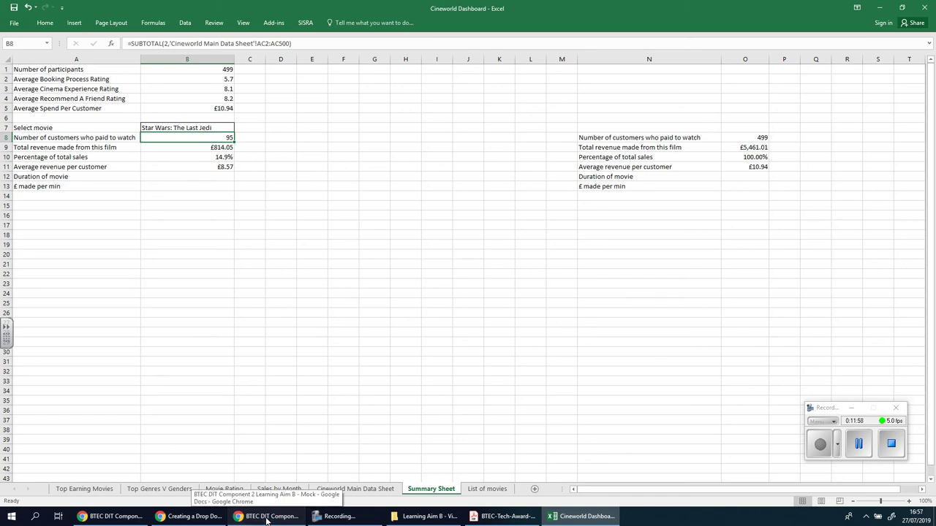